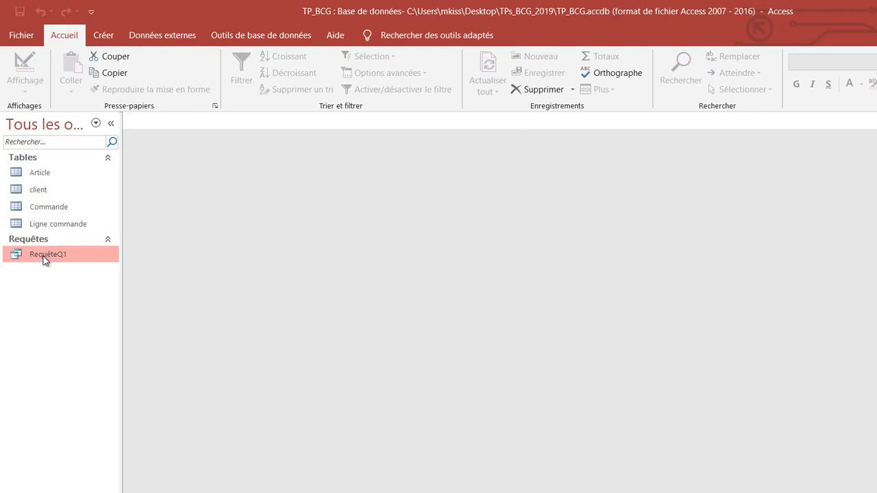
Step: Open the RequêteQ1 query to review its results and close it again
double_click(43, 258)
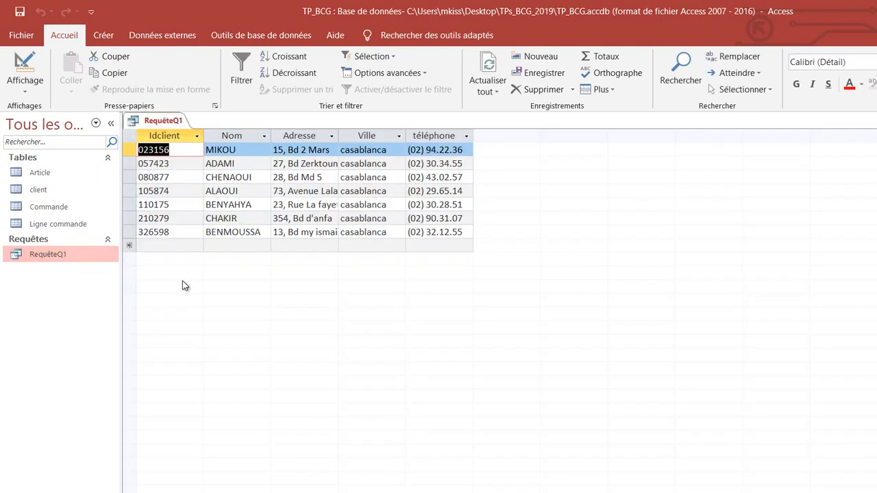
right_click(169, 121)
left_click(224, 142)
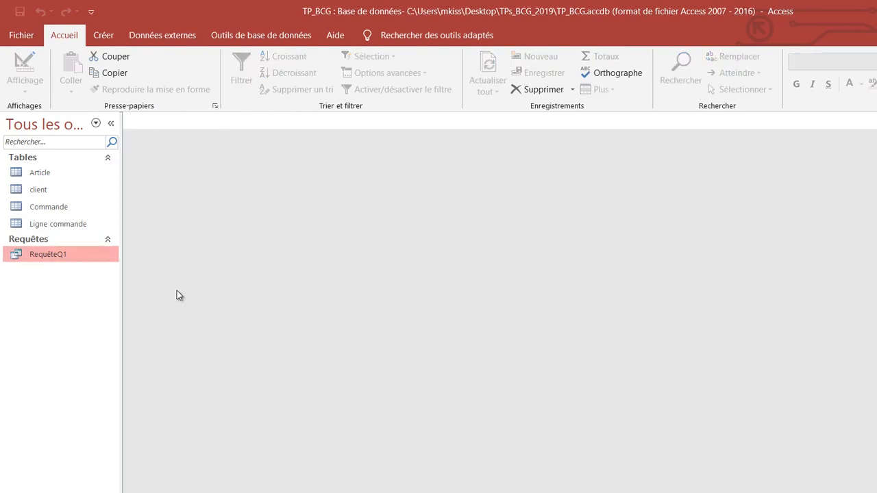
Step: Switch to the TP3_I231_2019 Word document and read question 2 about the orders of Rabat clients
left_click(301, 492)
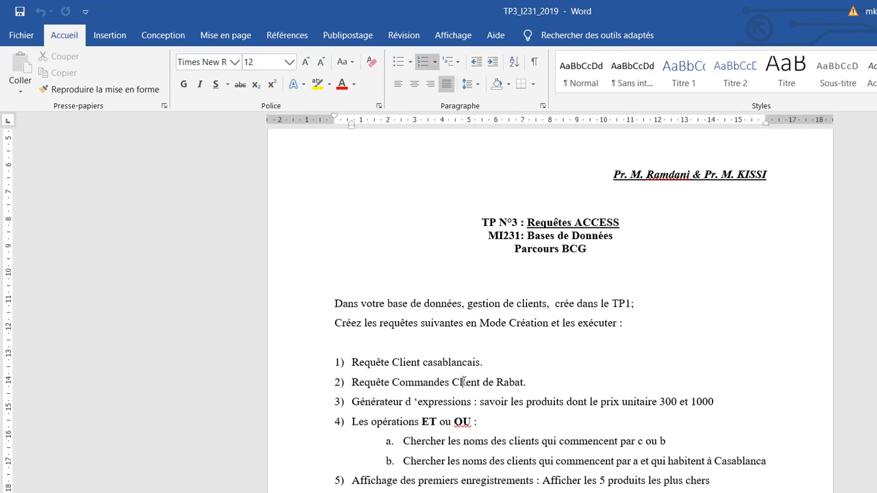
double_click(463, 381)
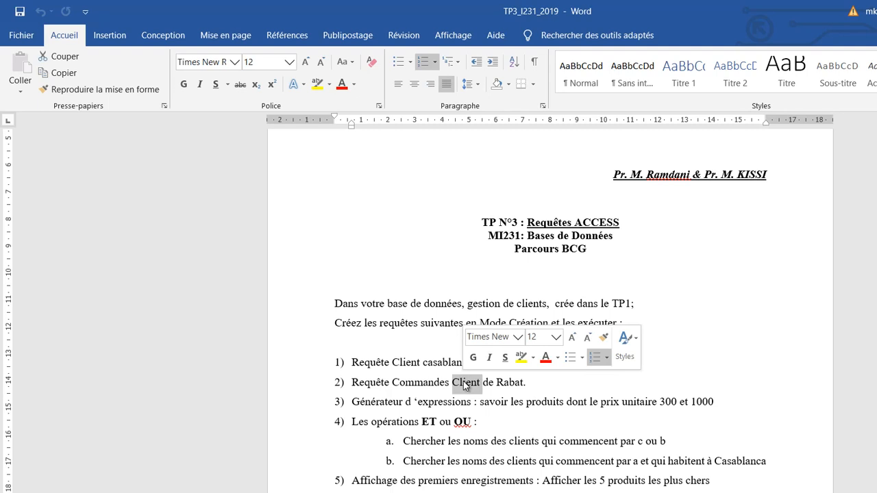
double_click(431, 386)
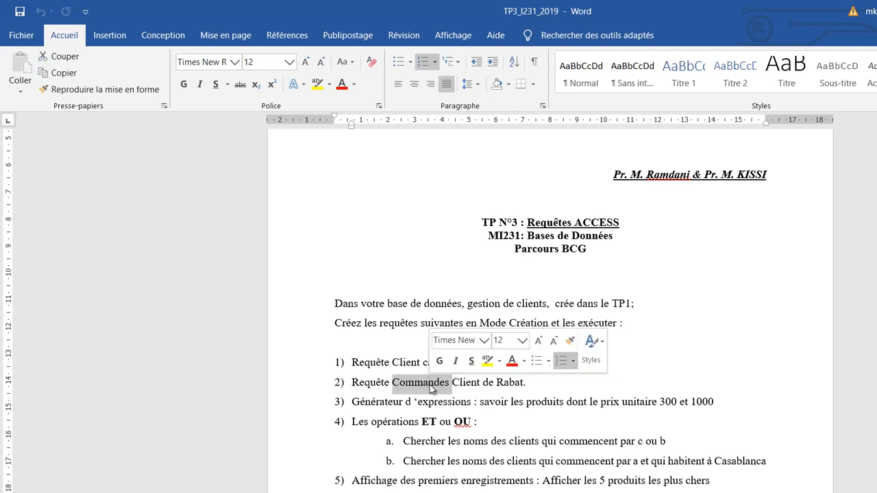
Step: Switch back to Access and display the database's table relationships
left_click(373, 492)
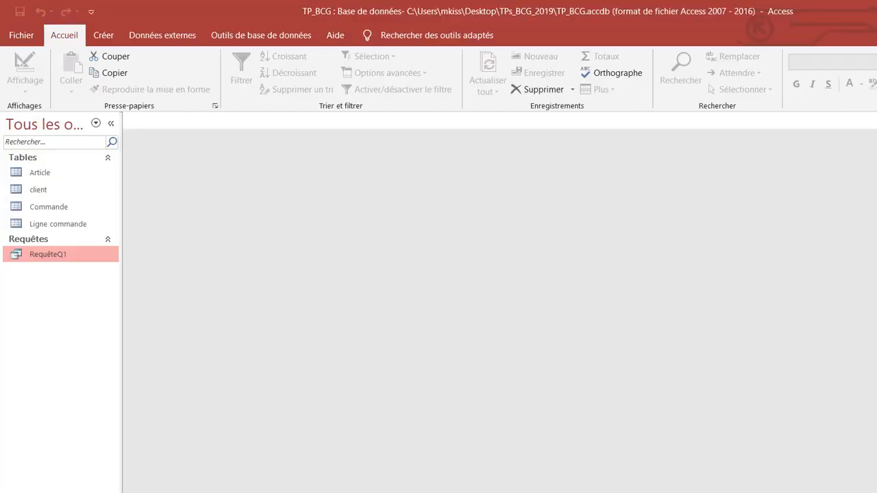
left_click(442, 35)
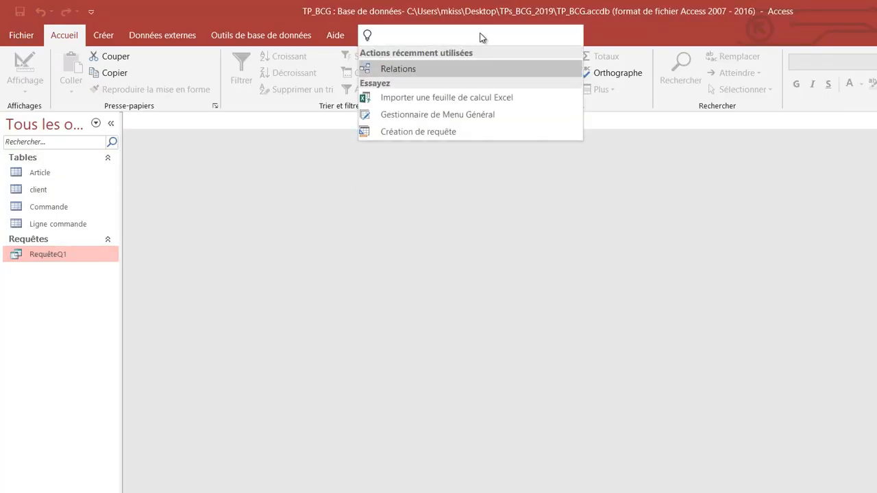
left_click(423, 69)
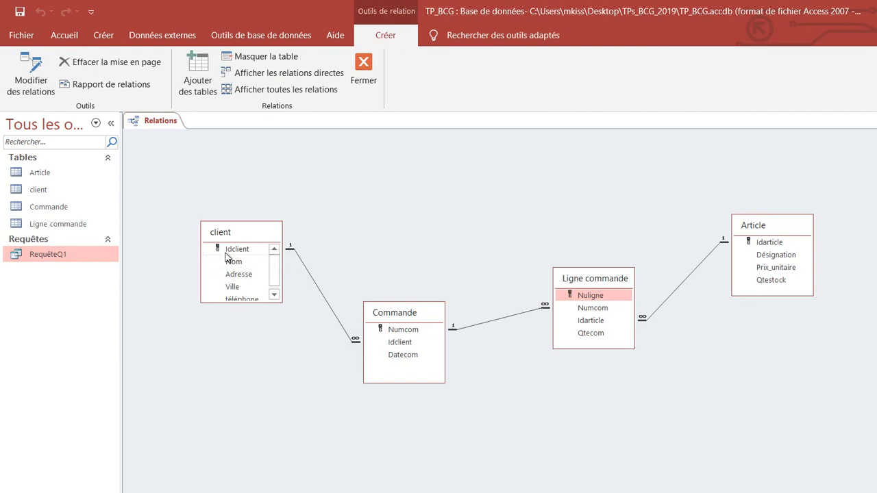
Step: Open the client table to check its data, and close it again
left_click(43, 196)
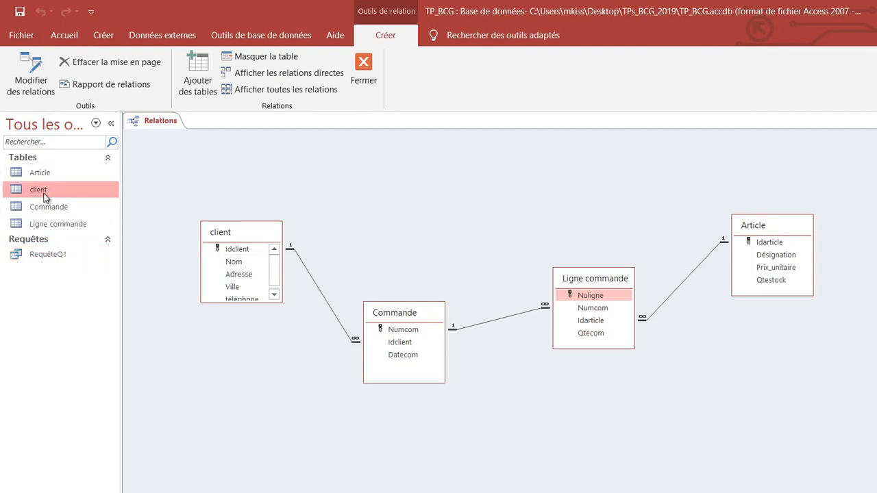
double_click(44, 196)
right_click(209, 126)
left_click(227, 147)
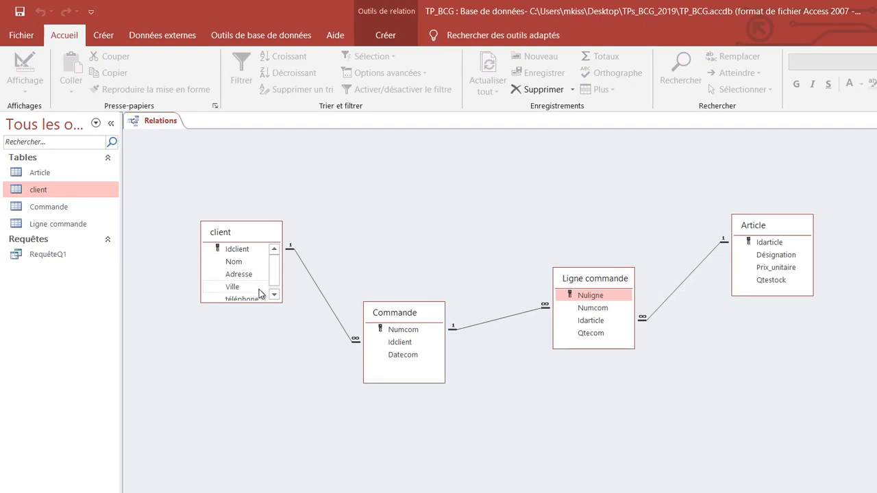
Step: Switch to the Word assignment and reread the Rabat condition in question 2
left_click(305, 492)
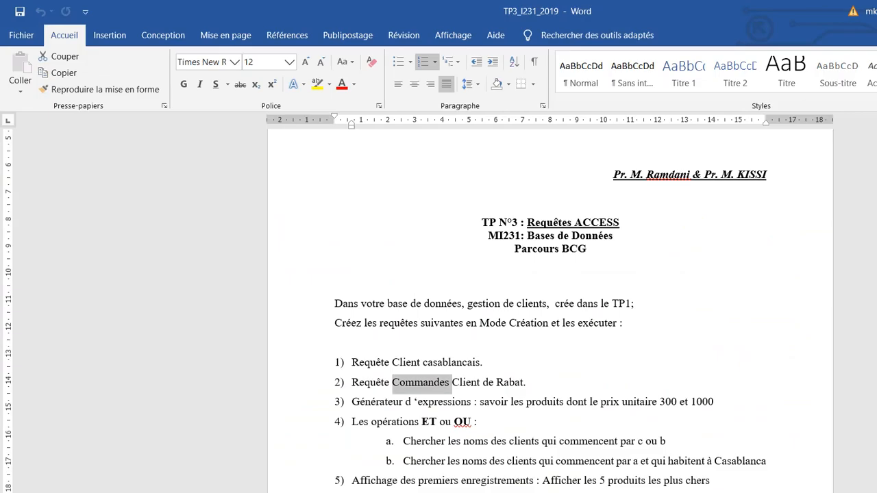
double_click(498, 382)
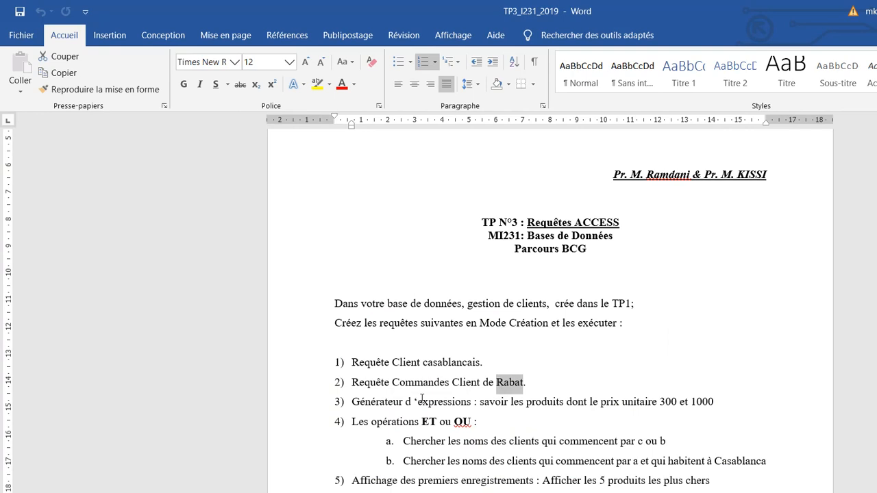
left_click(464, 382)
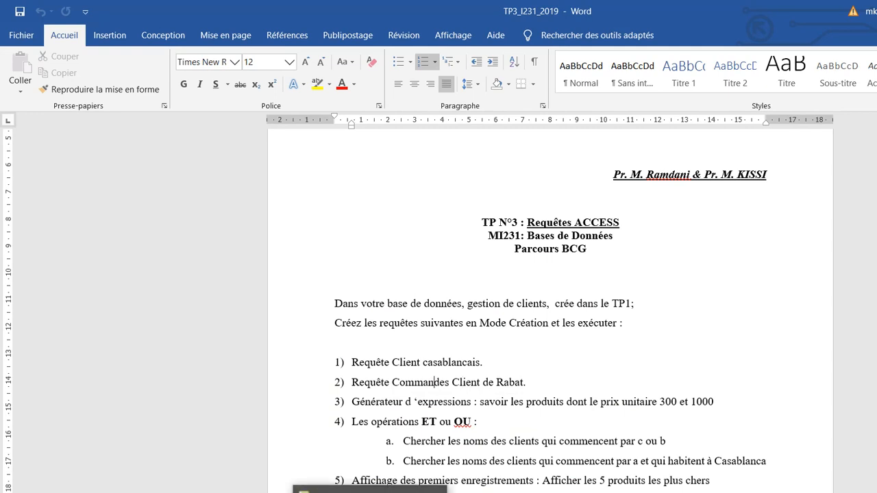
Step: Back in Access, create a query in design view with the client and Commande tables and space the two tables apart
left_click(368, 492)
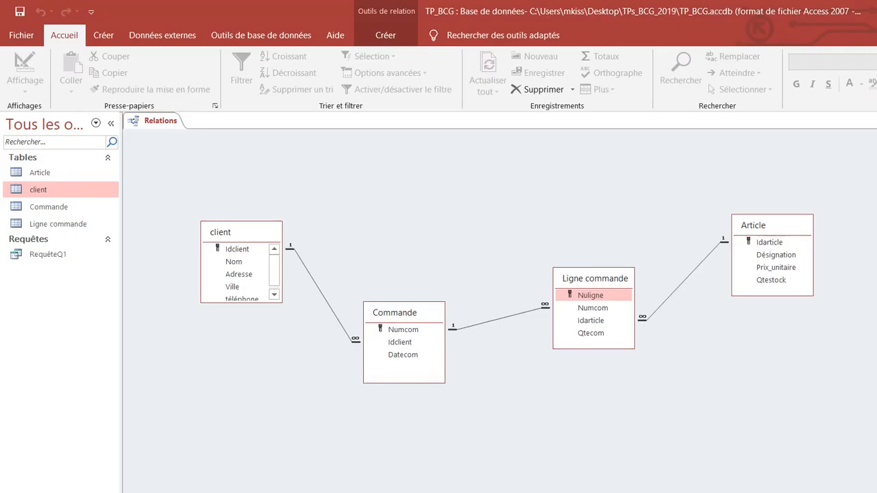
left_click(103, 35)
left_click(264, 79)
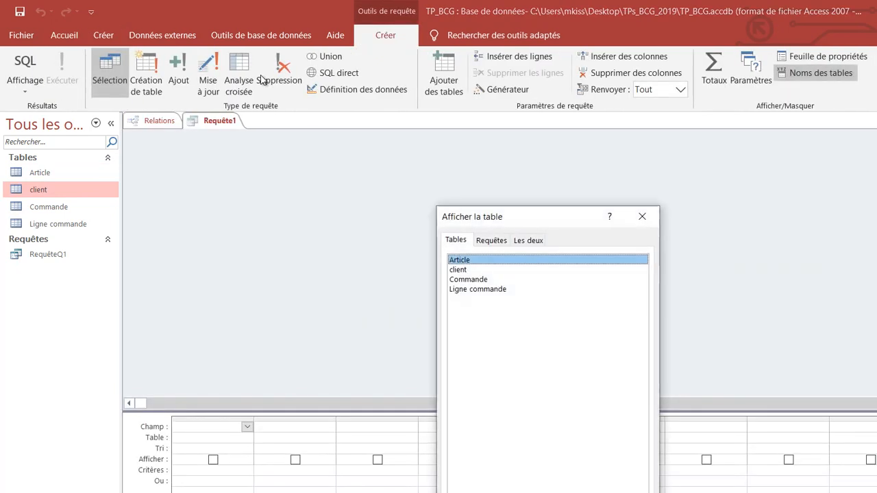
left_click(460, 271)
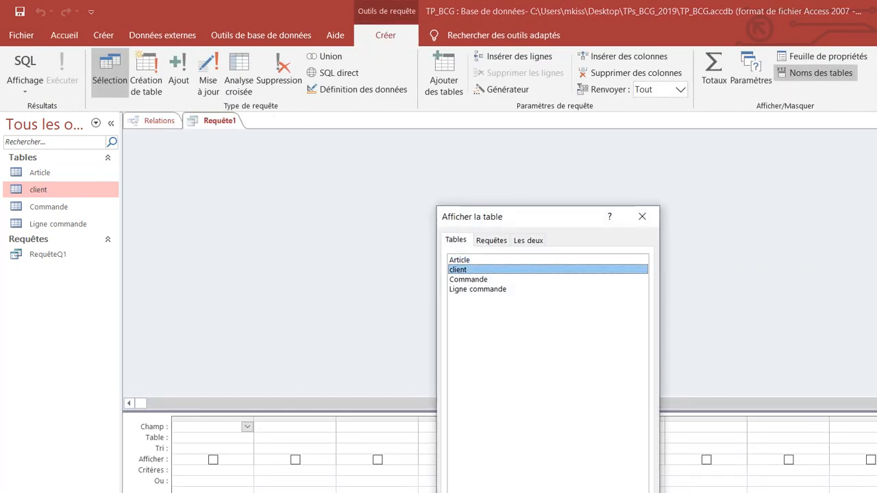
left_click(560, 492)
left_click(477, 273)
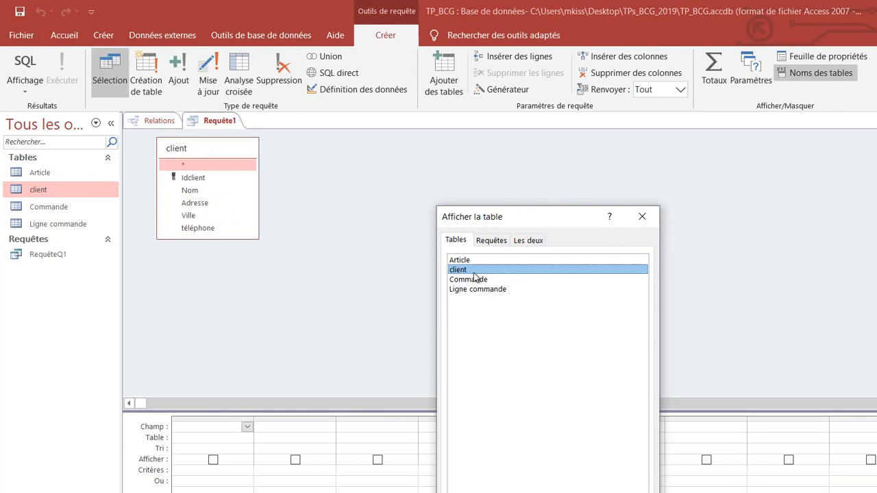
left_click(473, 280)
left_click(560, 492)
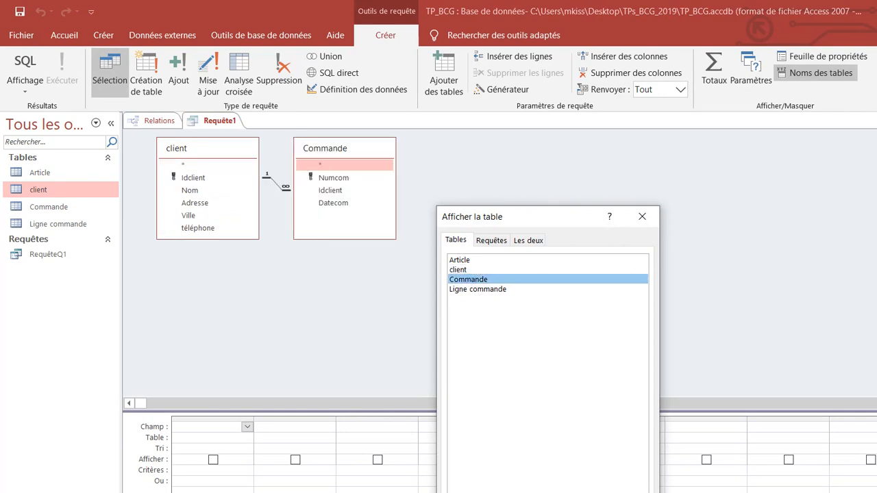
left_click(616, 492)
left_click_drag(347, 148, 768, 214)
left_click_drag(200, 148, 362, 191)
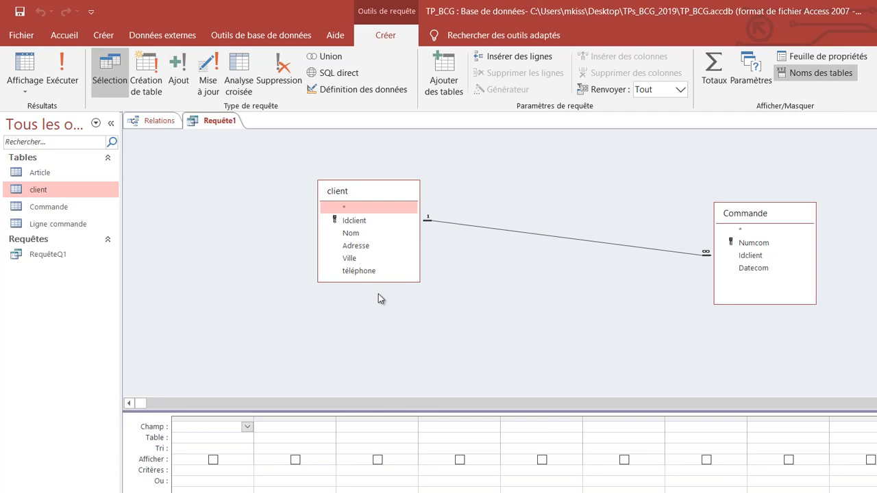
Step: Add Idclient, Nom and Ville from client and Numcom and Datecom from Commande to the query grid
double_click(354, 221)
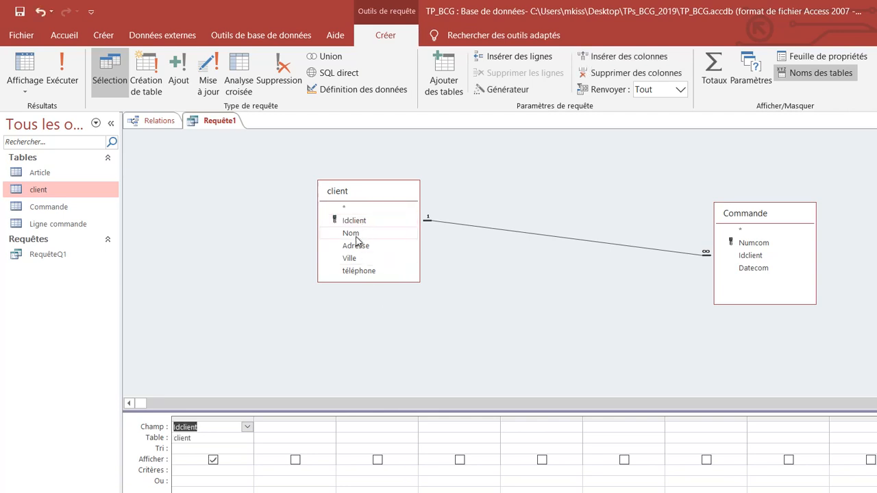
double_click(357, 235)
double_click(349, 258)
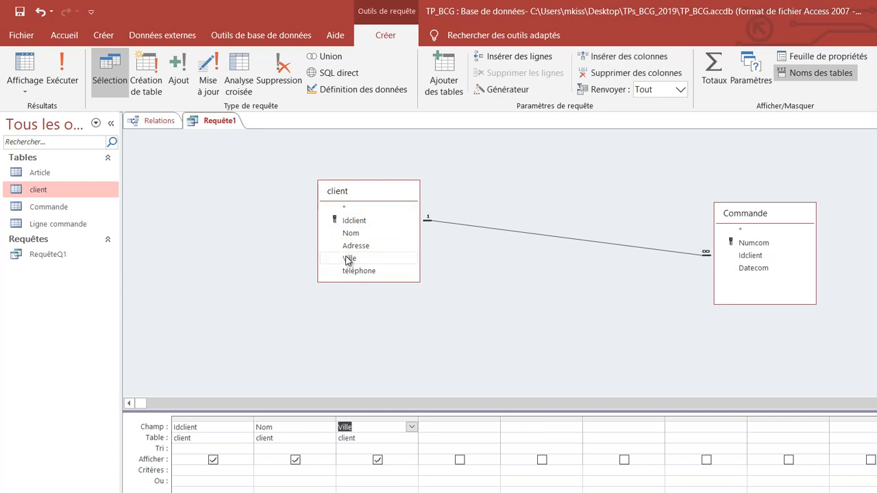
double_click(754, 244)
double_click(753, 269)
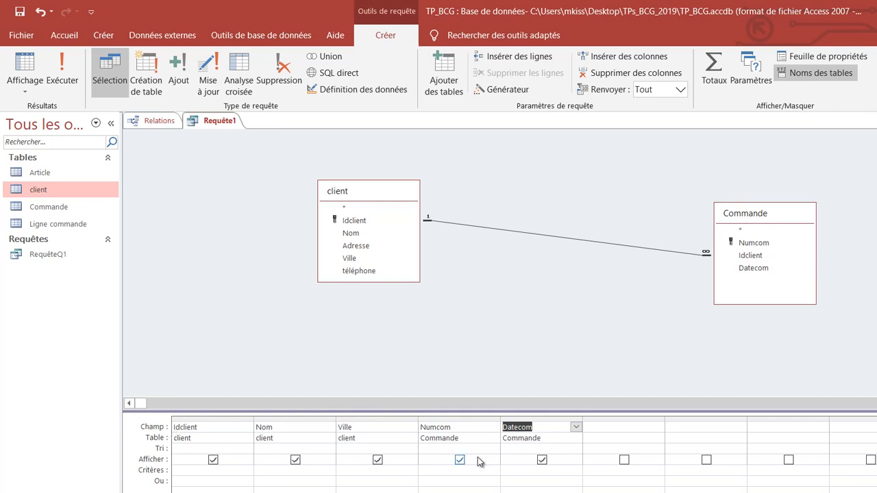
Step: Run the query without criteria, compare it with the client table and examine the rows for Rabat
left_click(62, 69)
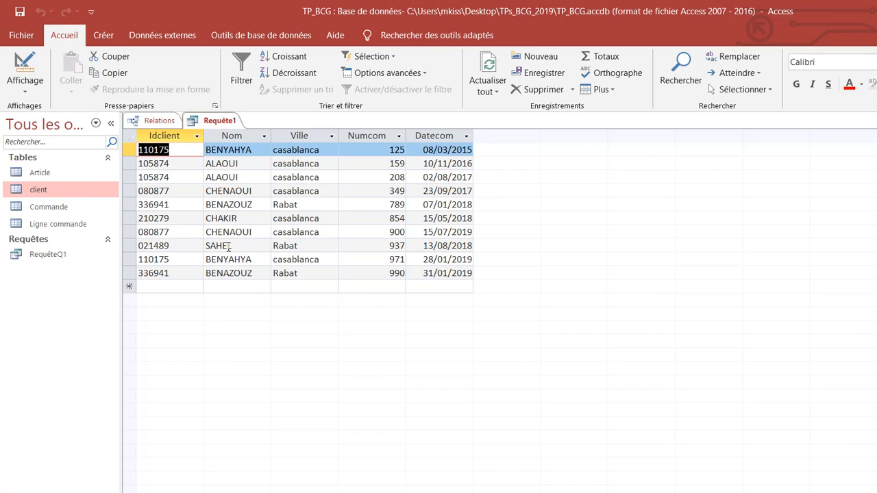
left_click(48, 193)
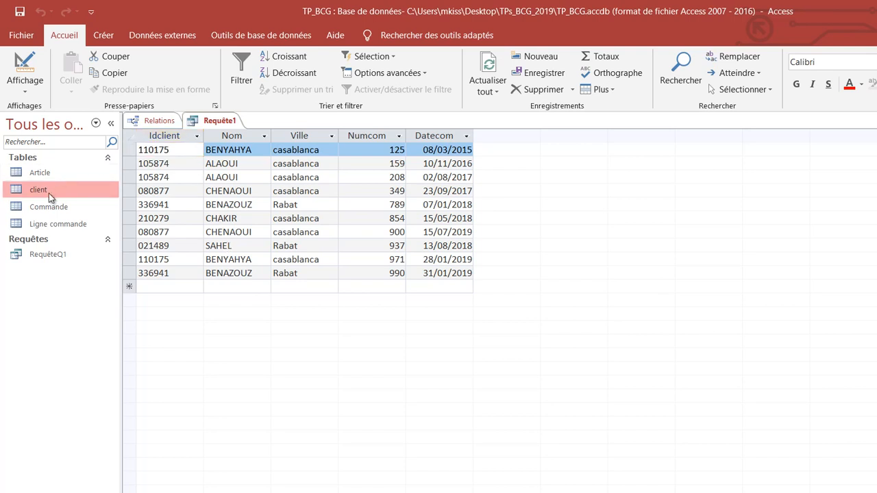
double_click(48, 194)
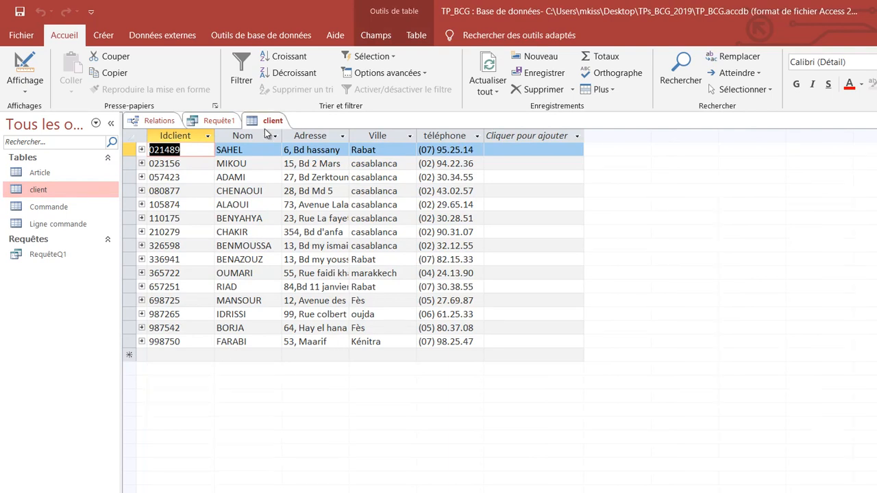
left_click(194, 122)
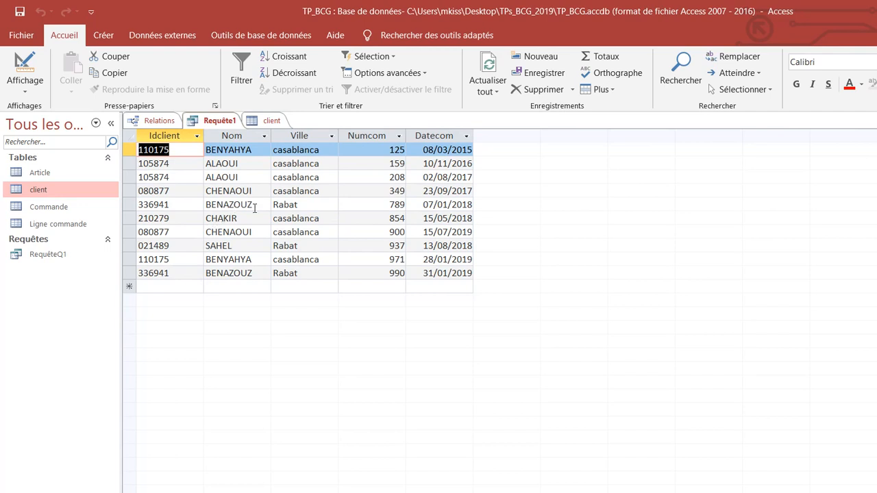
left_click(278, 204)
left_click(285, 245)
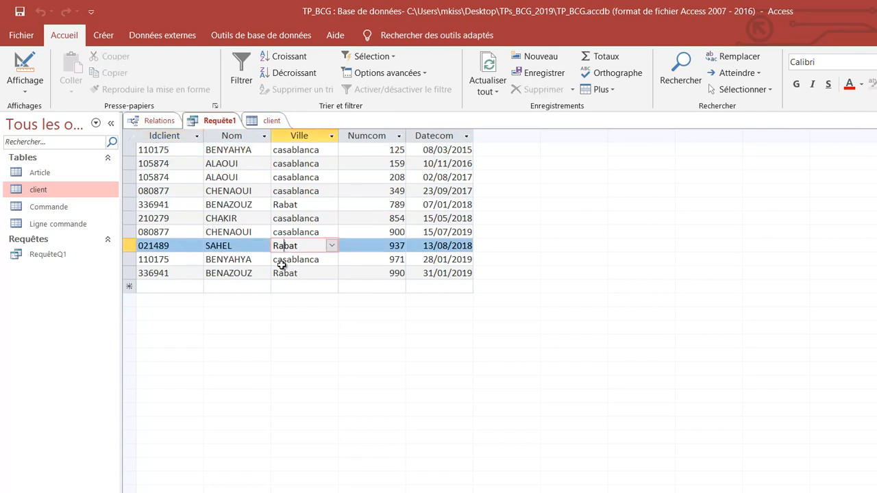
left_click(277, 273)
Step: Return the query to design view, set the Ville criterion to rabat and run the query
left_click(25, 87)
left_click(50, 174)
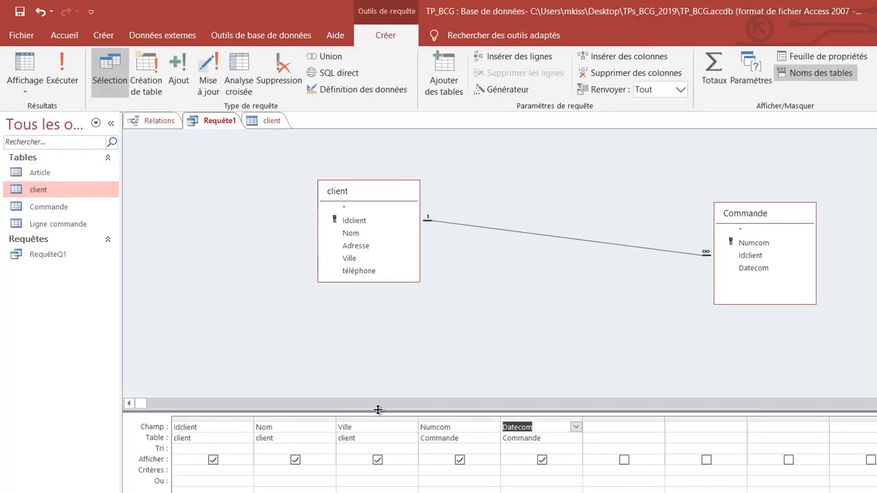
left_click(357, 470)
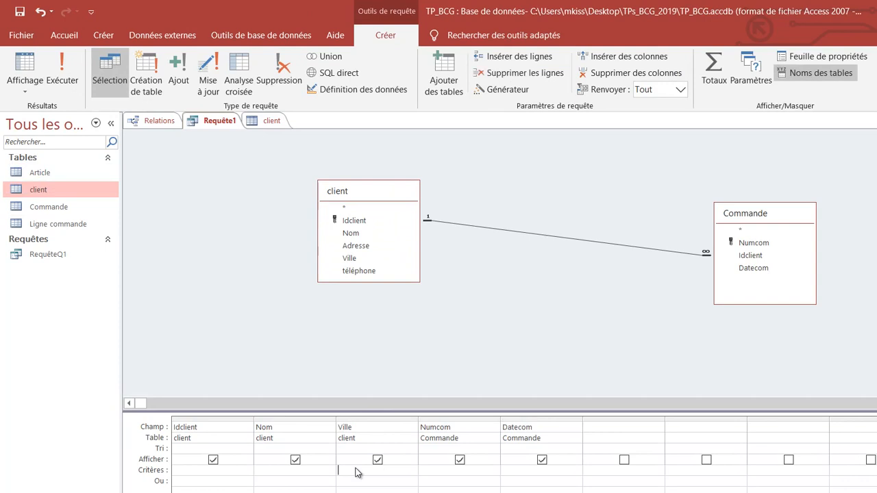
type("rabat")
left_click(505, 349)
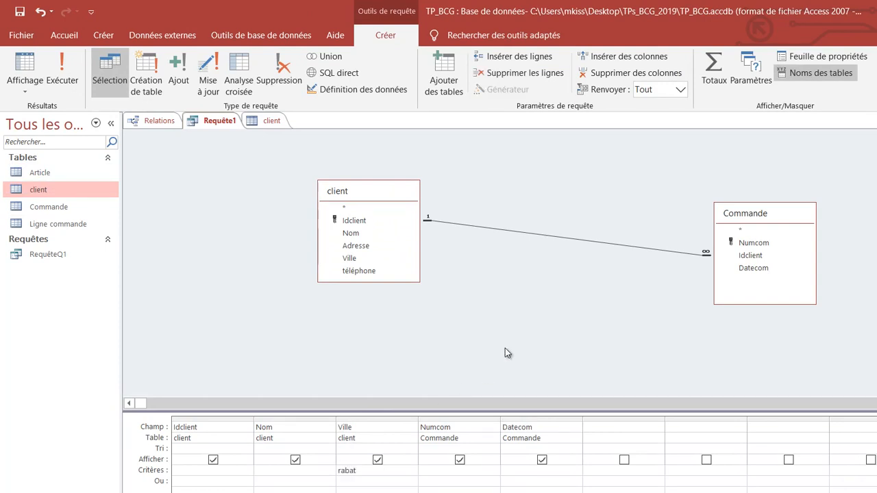
left_click(62, 69)
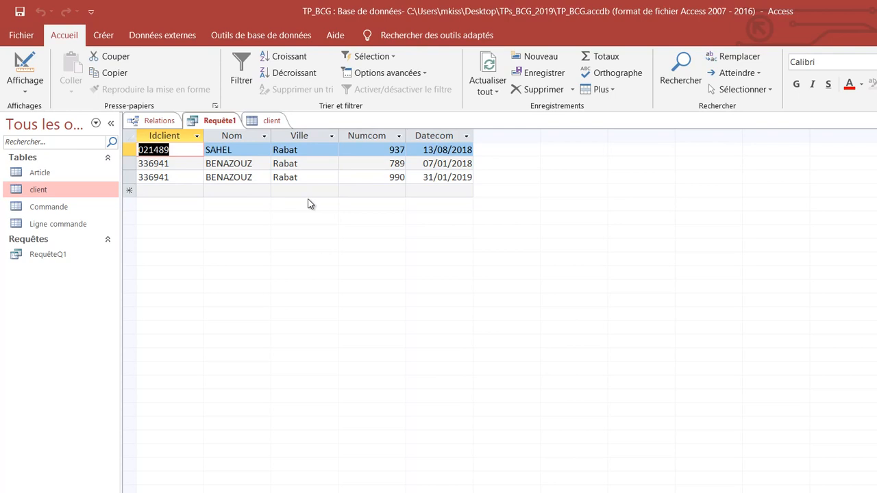
Step: Recheck question 2 in the Word assignment, add Idclient from the Commande table to the Access query design and rerun it
left_click(24, 94)
left_click(35, 180)
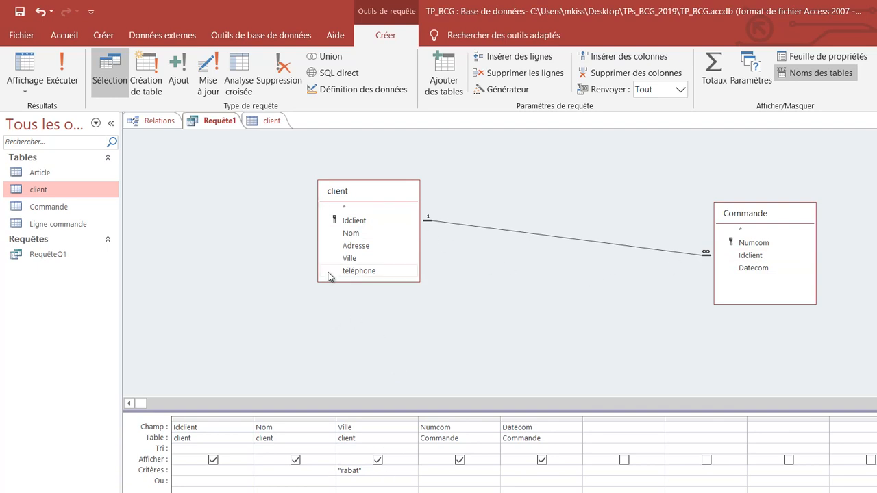
key("alt+Tab")
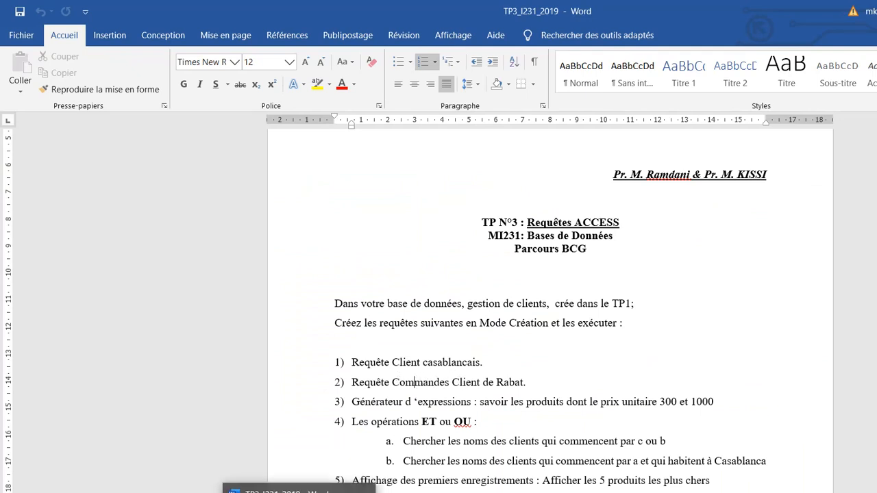
key("alt+Tab")
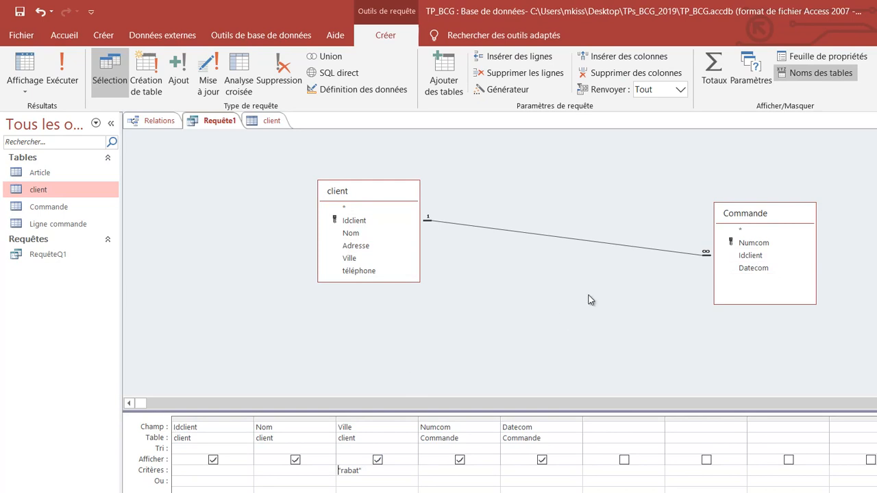
double_click(758, 257)
left_click(58, 68)
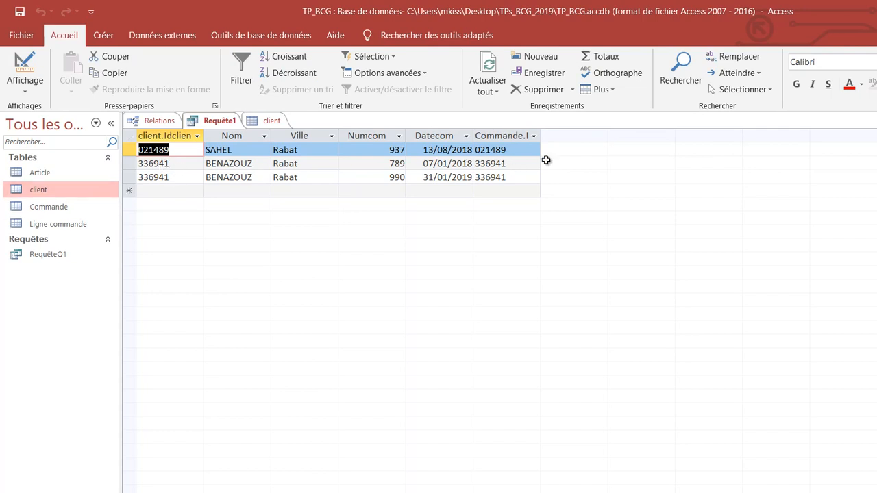
Step: Return the query to design view, remove the Commande table's Idclient column from the grid and rerun the query
left_click(22, 94)
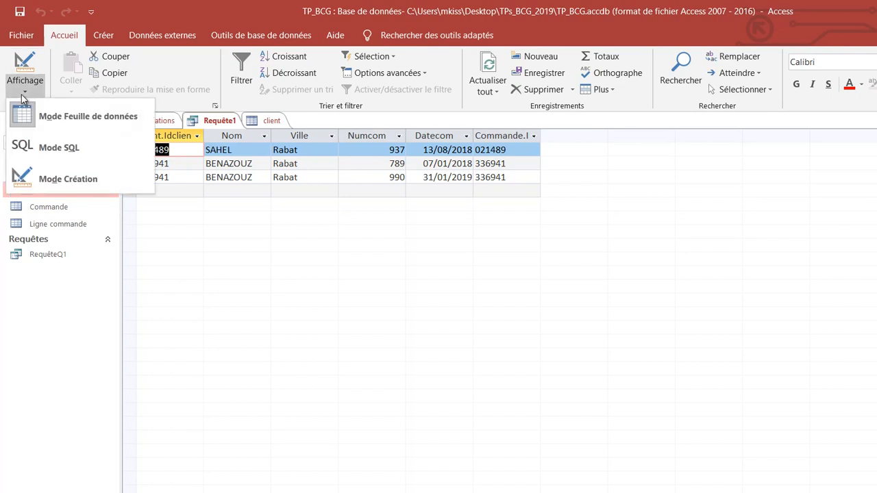
left_click(51, 177)
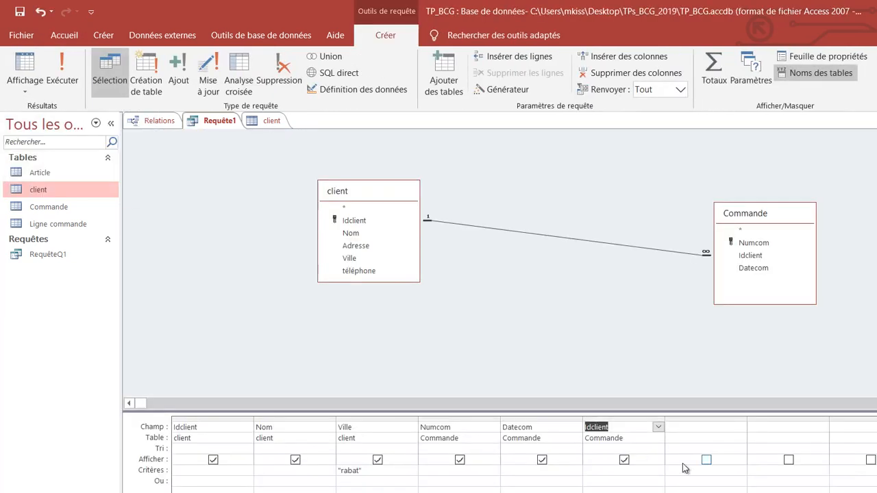
left_click(624, 420)
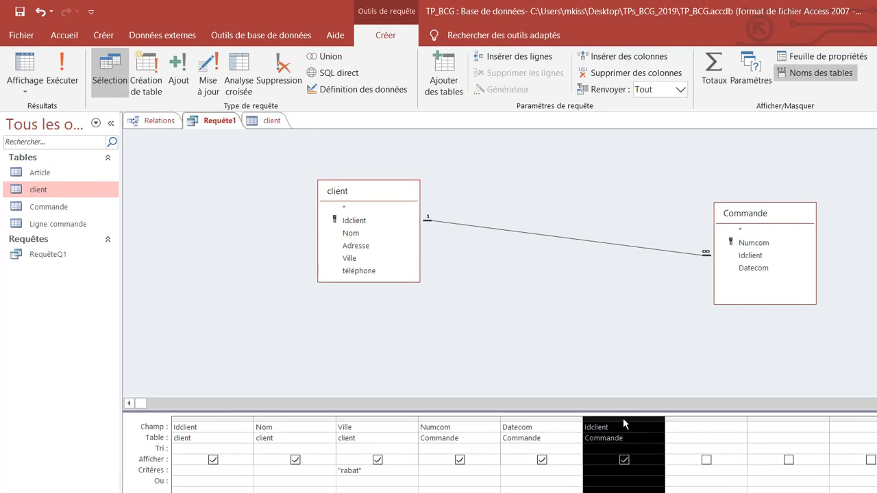
key("Delete")
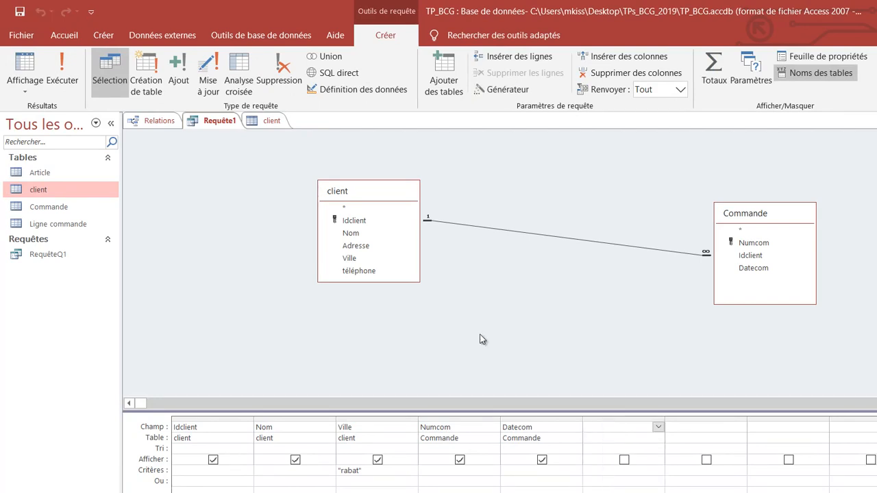
left_click(63, 72)
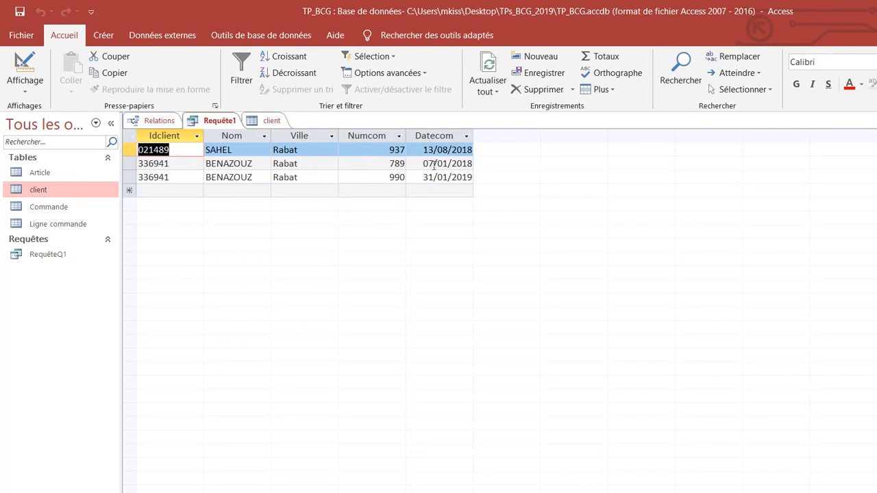
Step: Close the query and save it as RequêteQ2
right_click(222, 125)
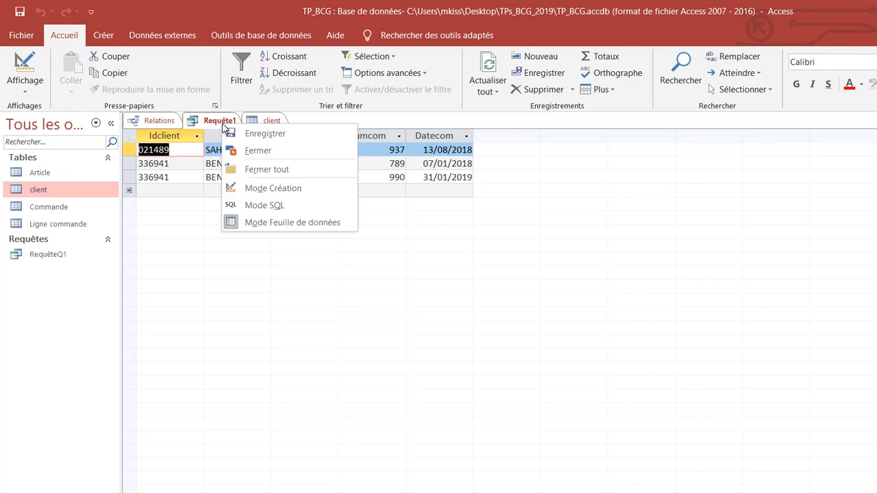
left_click(249, 156)
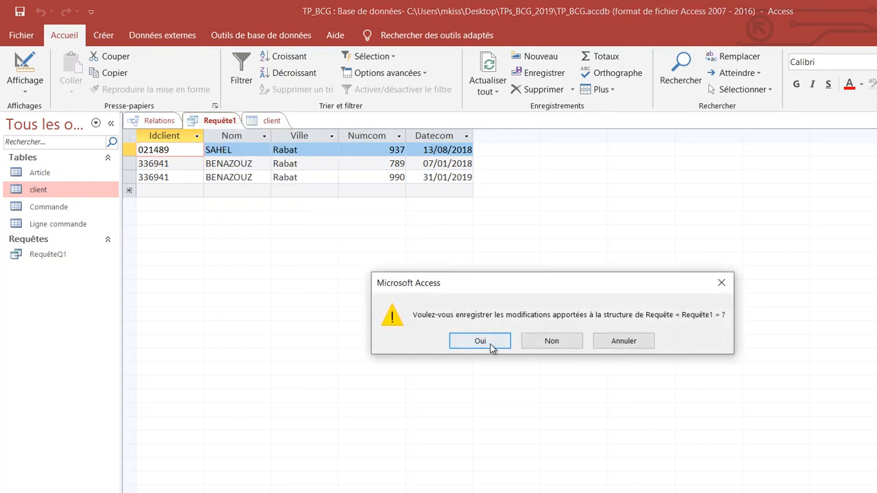
left_click(491, 346)
left_click(503, 208)
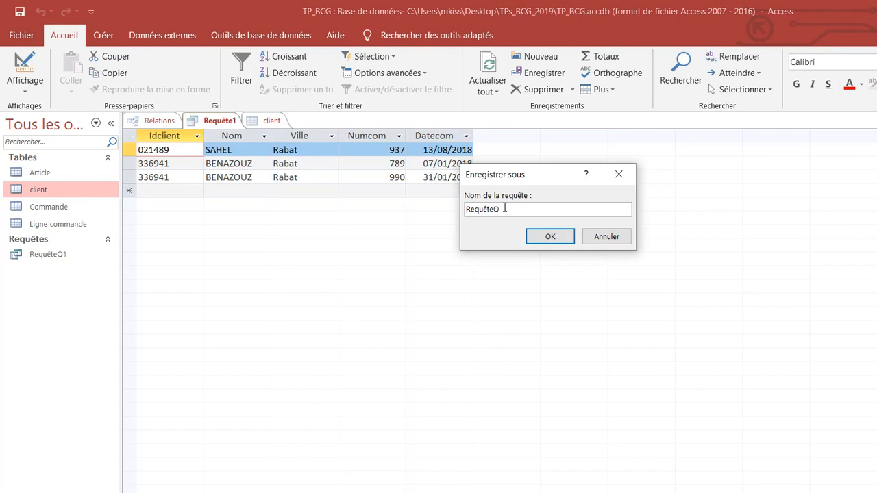
type("Q2")
left_click(543, 240)
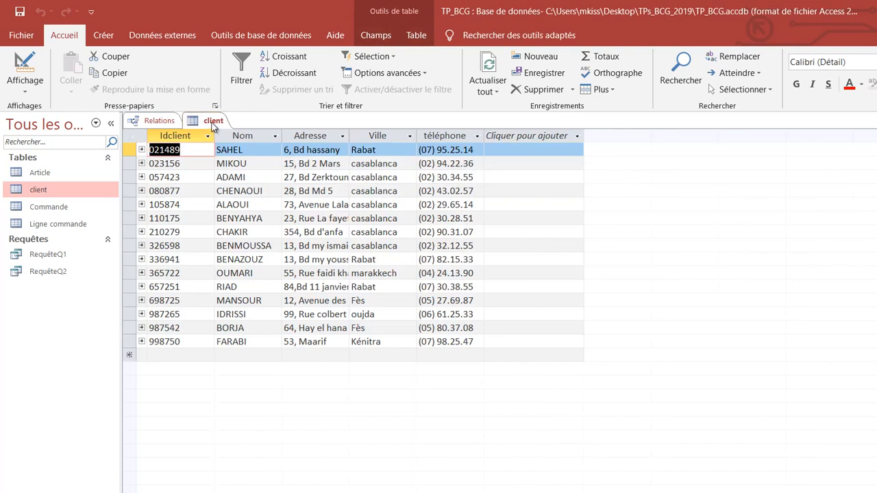
Step: Close the client table and the Relations window
right_click(204, 127)
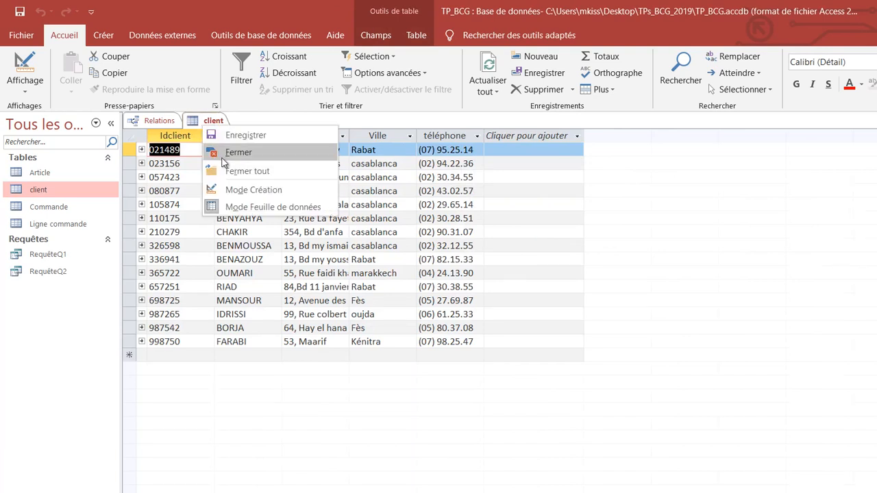
left_click(223, 153)
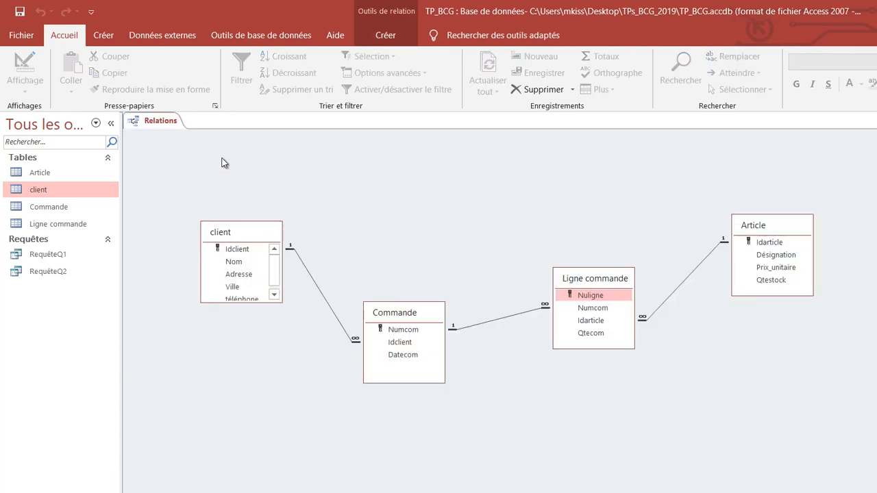
left_click(115, 38)
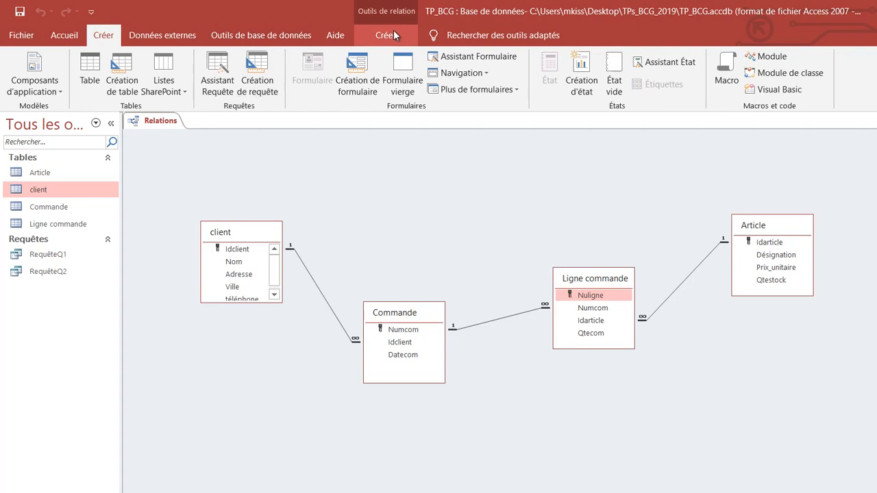
right_click(161, 121)
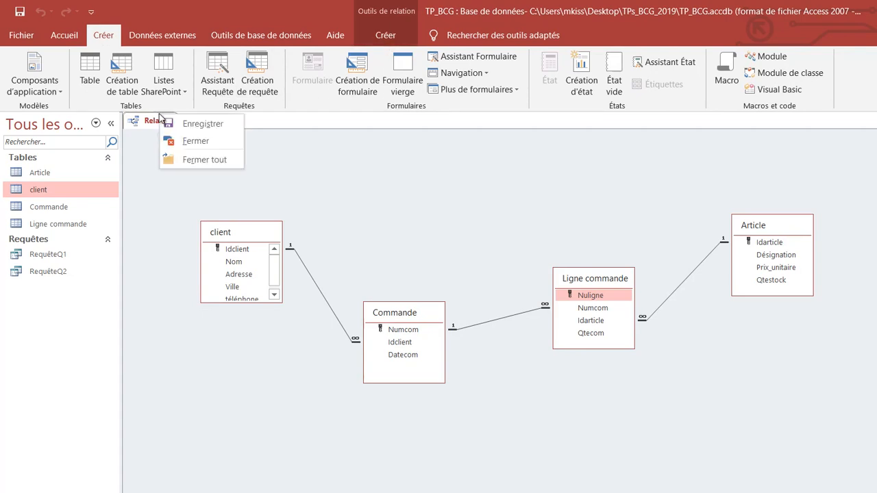
left_click(180, 141)
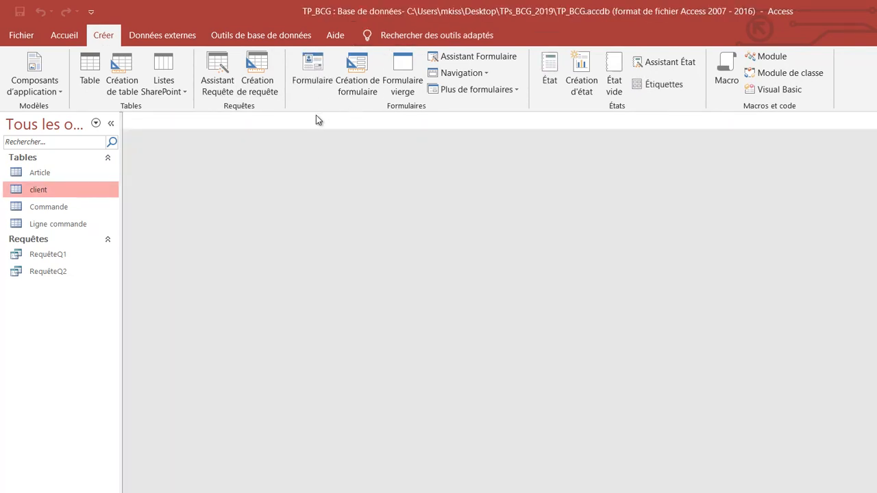
Step: Create a new query design without adding any tables and switch it to SQL view
left_click(257, 68)
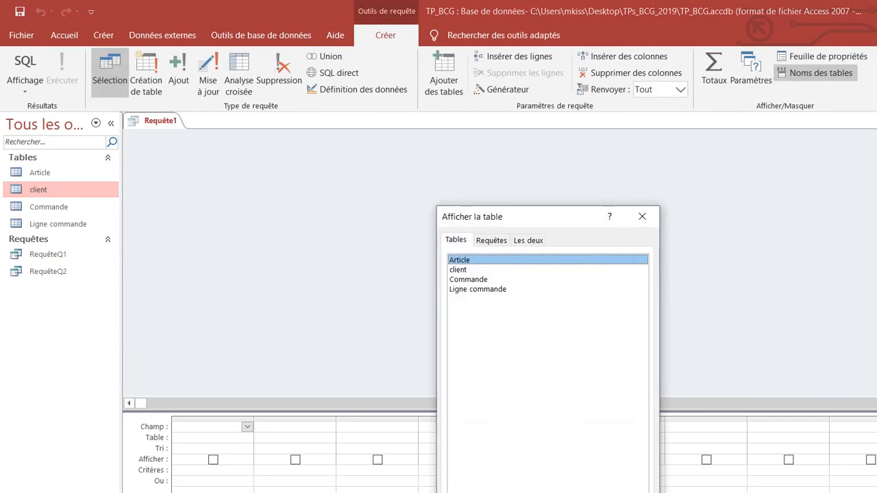
left_click(608, 492)
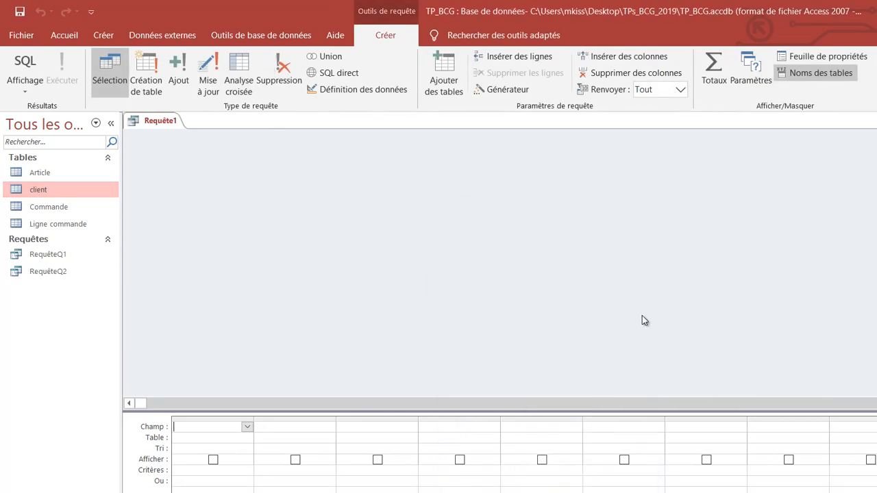
left_click(25, 69)
left_click(257, 238)
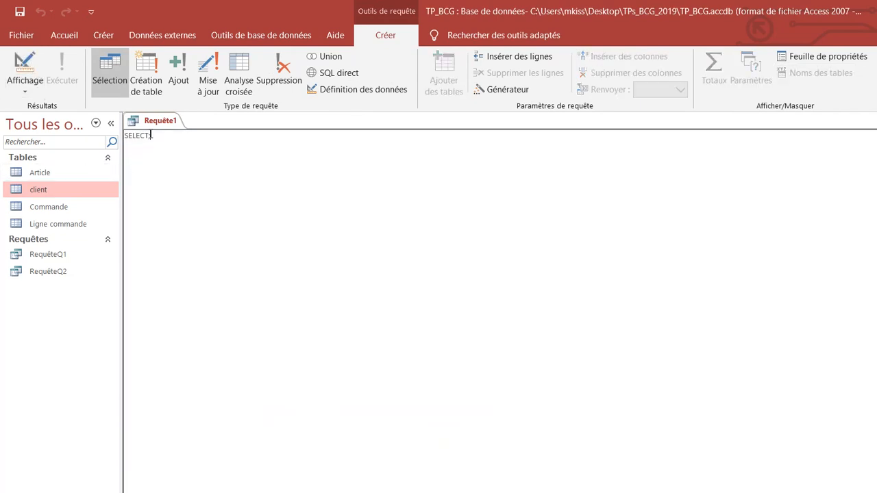
Step: Write the SELECT clause with the fields idclient, nom, ville, numcom and datecom
key("BackSpace")
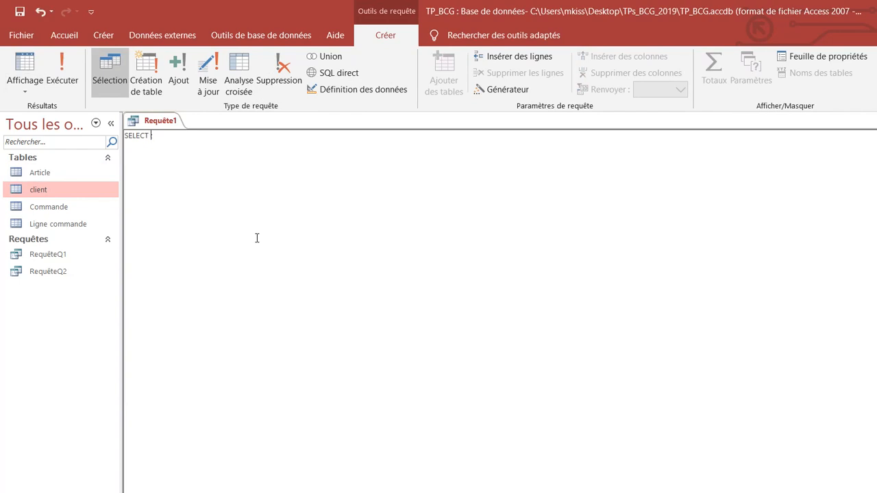
type("id")
type("client, nom, ville, numcom,")
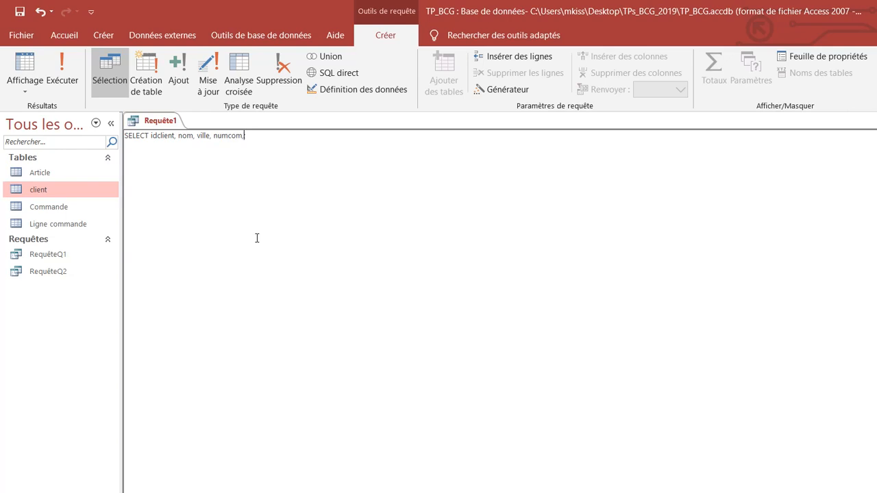
type("date")
type("com")
type("fr")
type("OM")
type(" clien")
type("t, command")
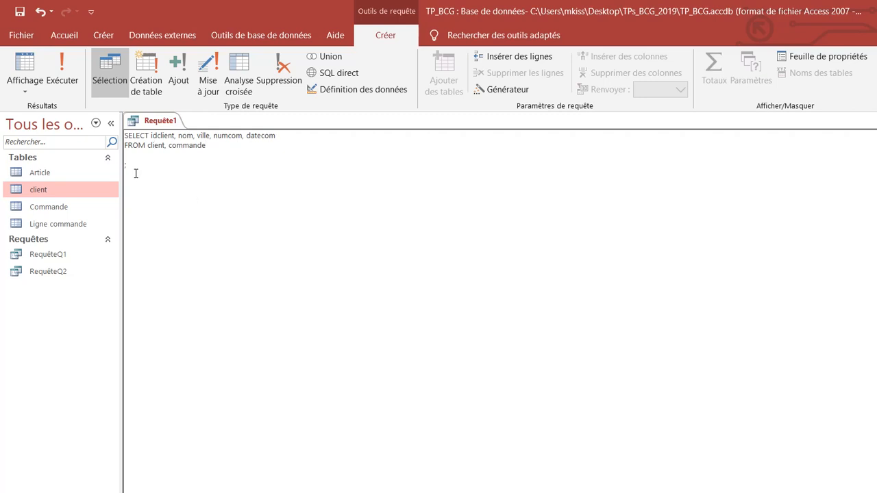
Step: Examine which table in the FROM clause each selected field comes from, matching idclient, nom, ville, numcom and datecom
double_click(153, 135)
double_click(153, 146)
double_click(185, 136)
double_click(158, 146)
double_click(200, 136)
double_click(149, 146)
double_click(221, 135)
double_click(193, 146)
left_click(256, 135)
double_click(256, 136)
left_click(192, 147)
double_click(191, 147)
left_click(209, 146)
Step: Run the SQL query, qualify the ambiguous field as client.idclient in the SELECT clause and rerun it
left_click(63, 76)
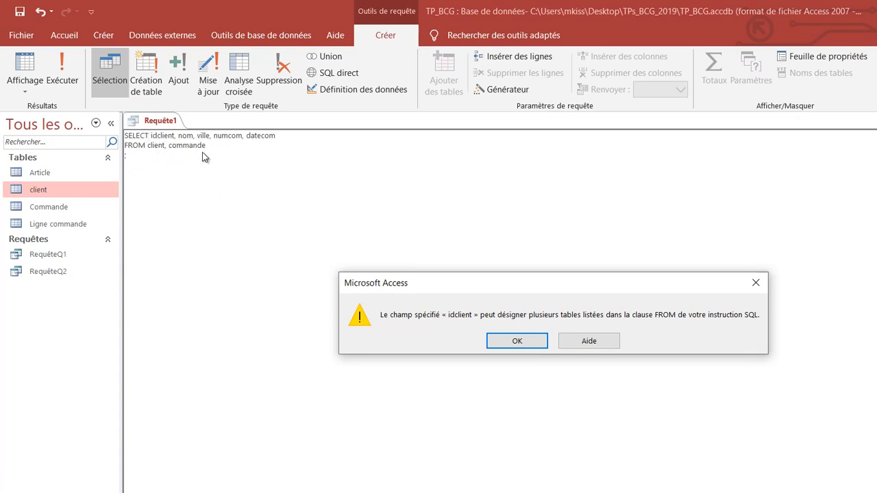
left_click(507, 341)
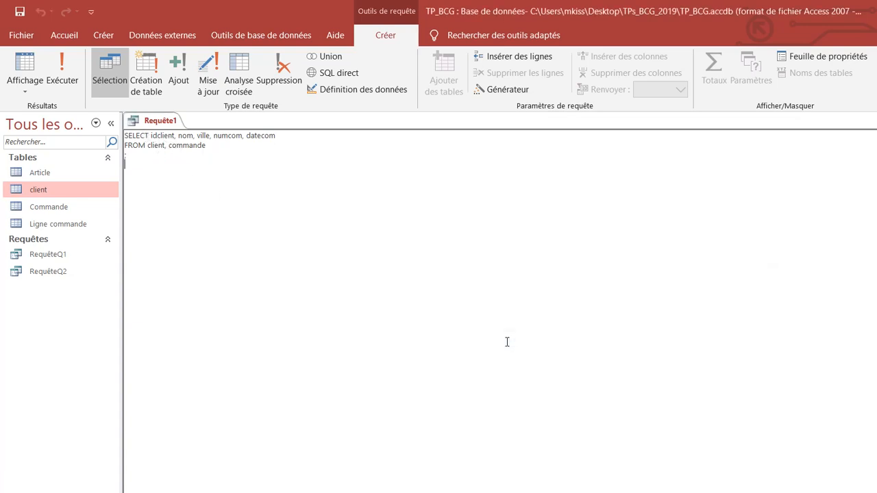
left_click(151, 137)
type("client.")
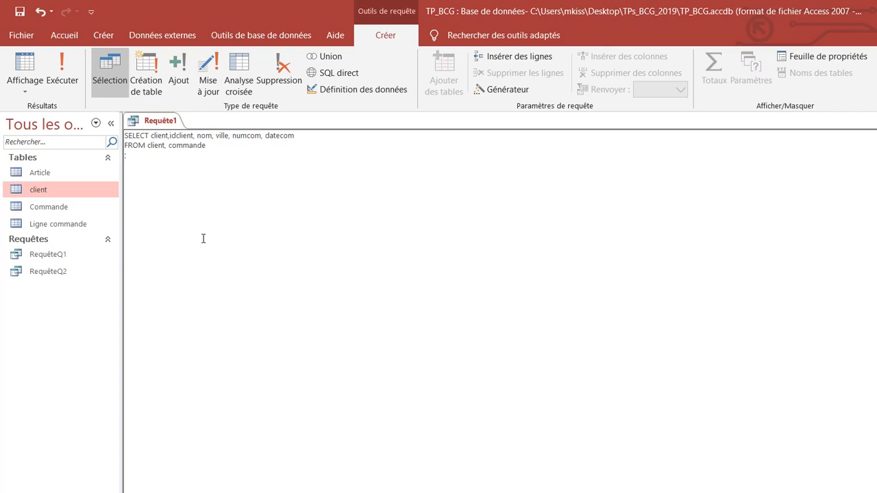
key("BackSpace")
type(".")
left_click(61, 72)
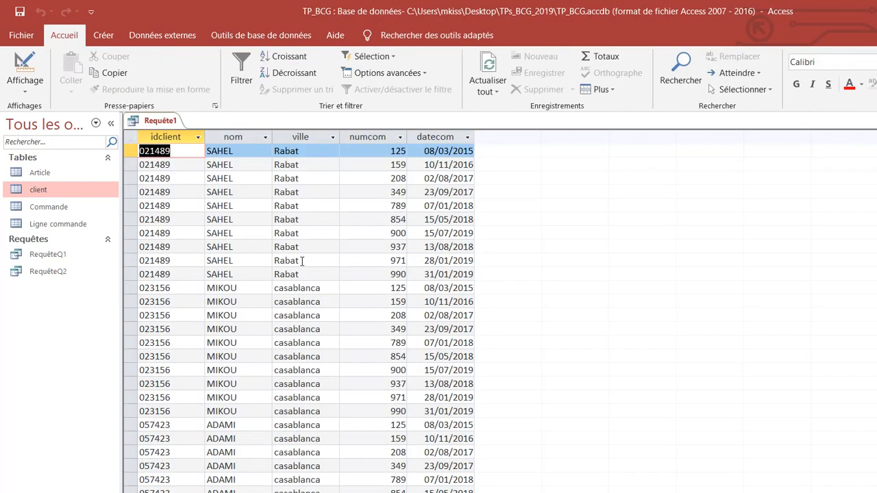
Step: Look through the result rows, check the query's design view for a link between the tables and return to SQL view
scroll(302, 260, "down", 14)
scroll(210, 186, "up", 8)
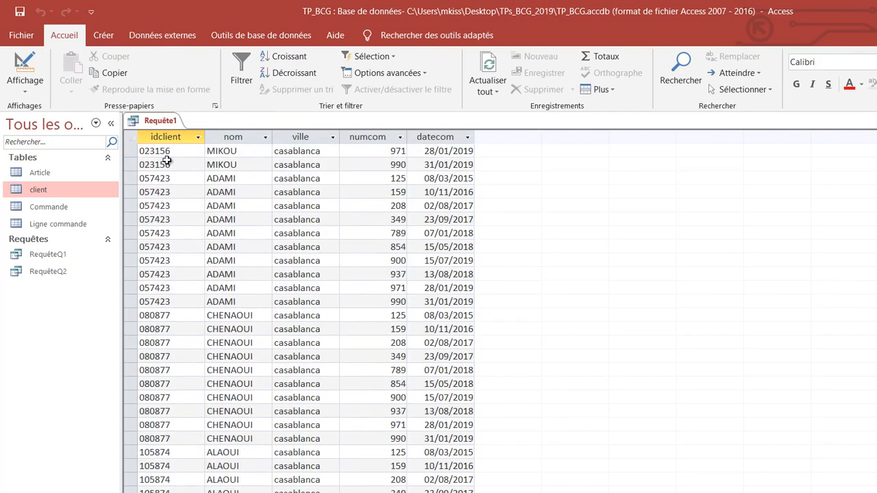
left_click(25, 91)
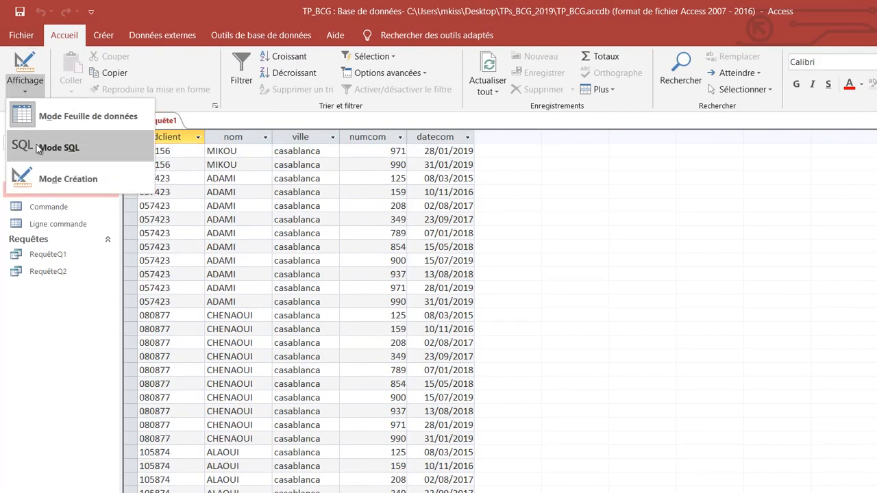
left_click(68, 179)
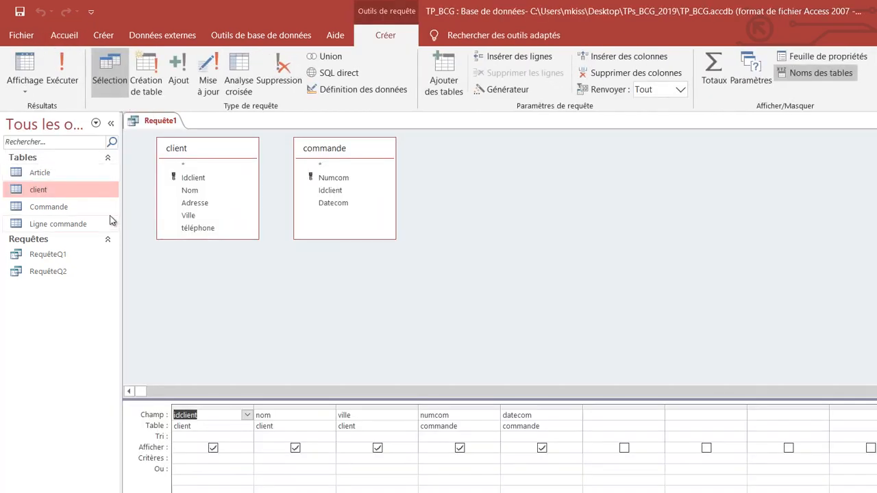
left_click(35, 91)
left_click(41, 146)
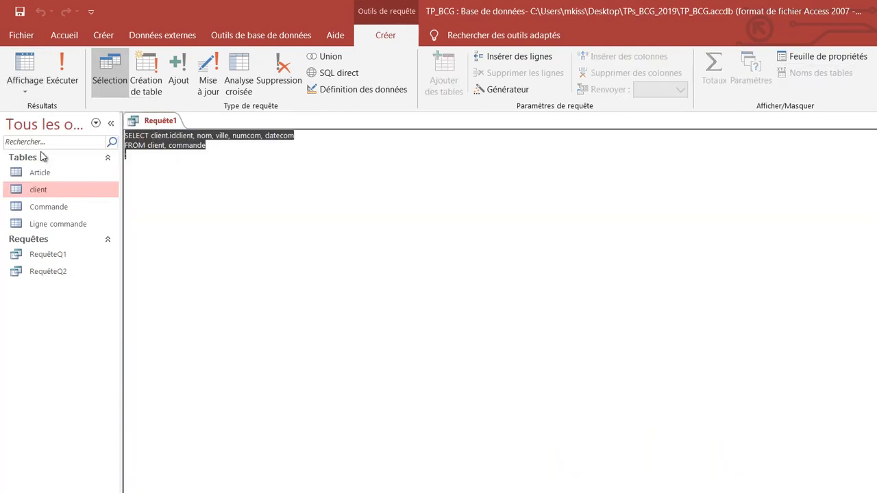
Step: Insert blank lines between the FROM clause and the closing semicolon for another clause
left_click(230, 175)
left_click(215, 145)
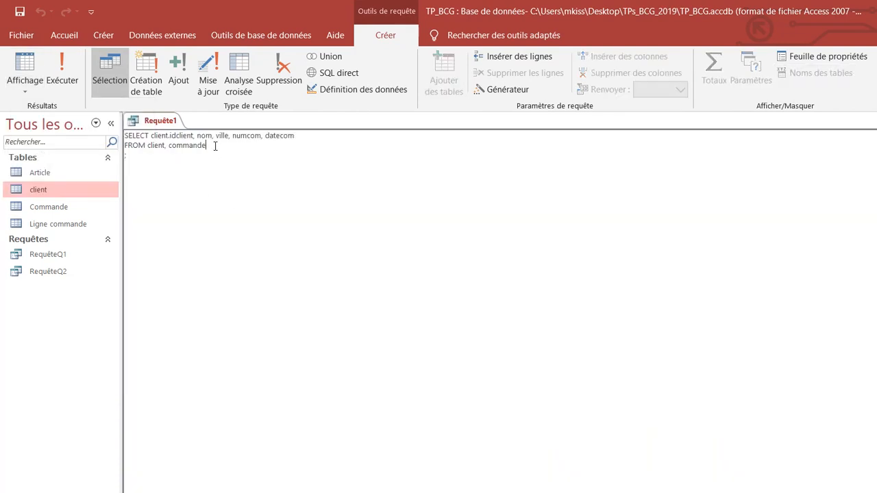
key("Return")
key("Return")
key("Up")
Step: Open the Relations window and the client and Commande tables to compare their Idclient fields
left_click(486, 36)
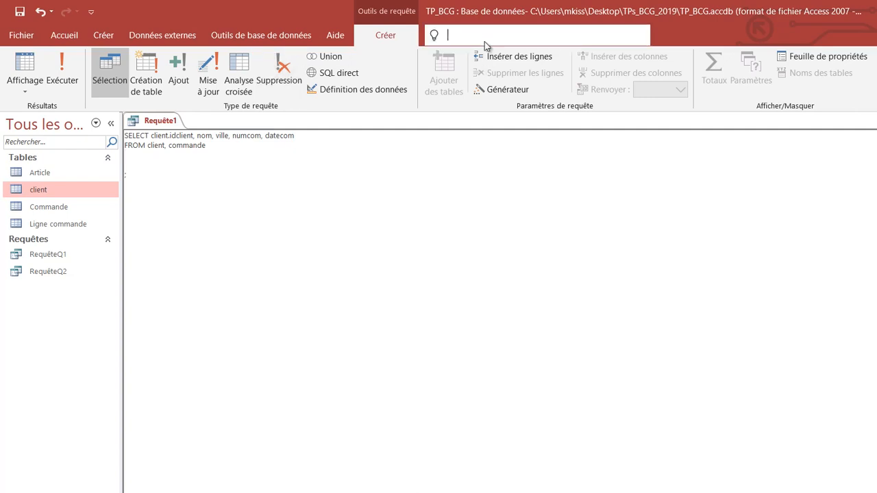
left_click(484, 63)
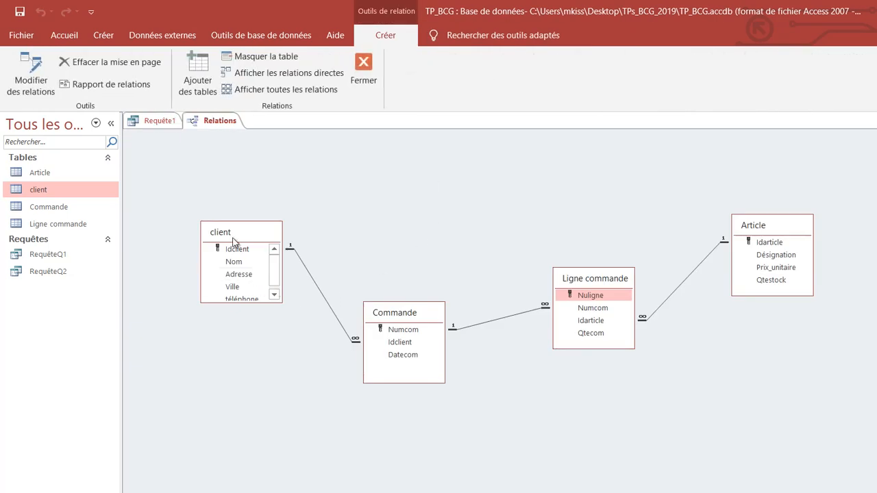
double_click(55, 193)
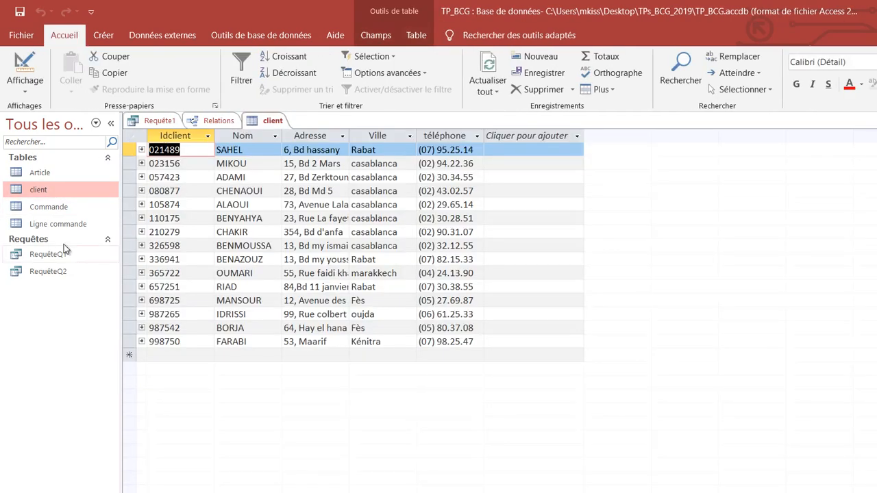
double_click(59, 208)
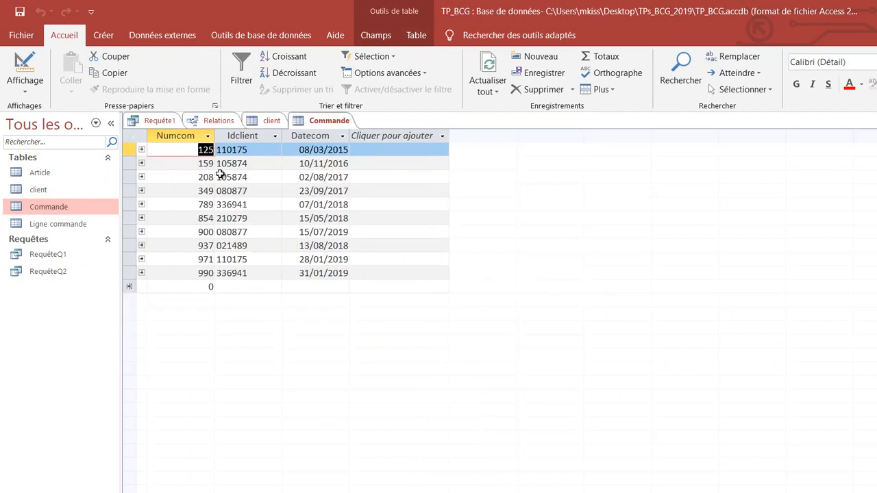
left_click(51, 191)
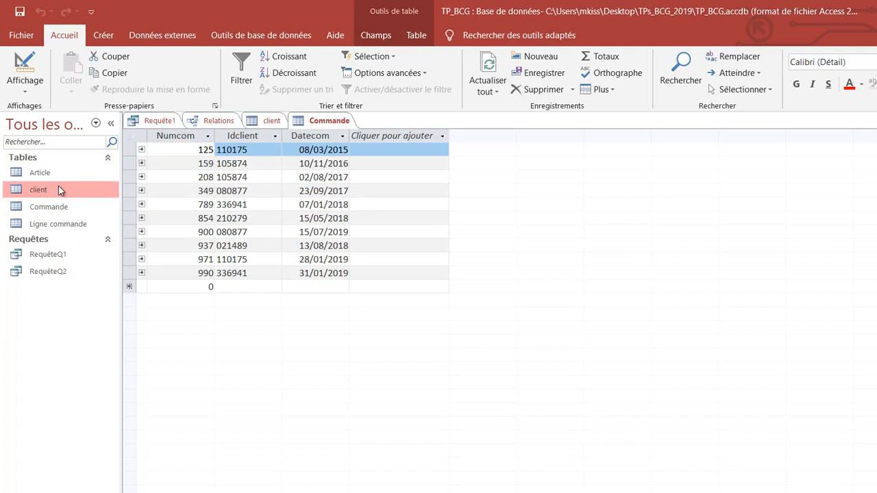
left_click(266, 121)
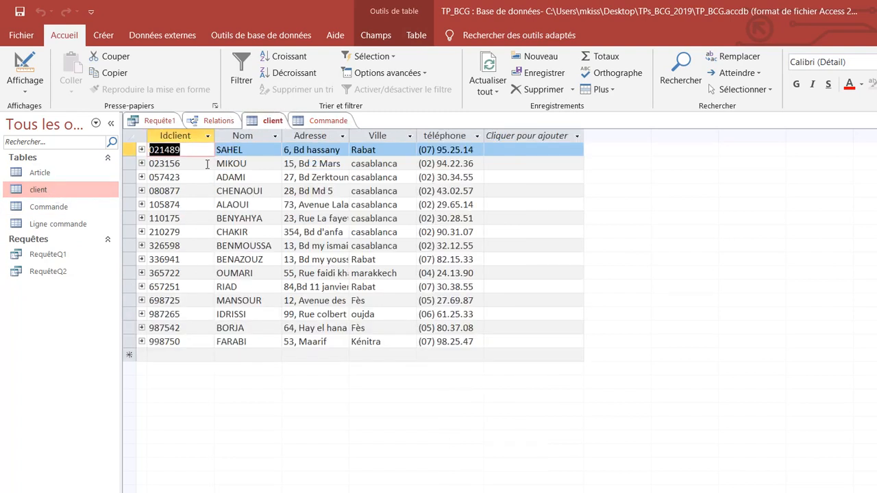
Step: Compare the Idclient fields in the Commande and client tables, and examine the link between them in the Relations window
left_click(326, 121)
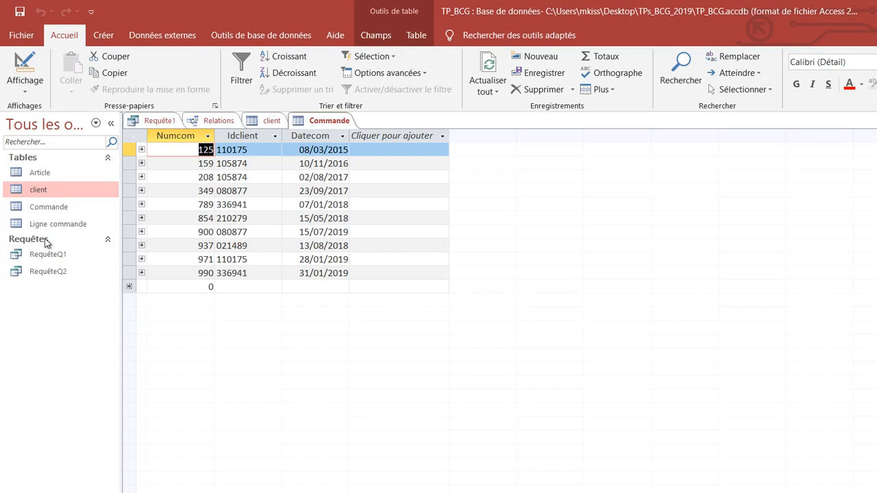
left_click(274, 121)
left_click(213, 121)
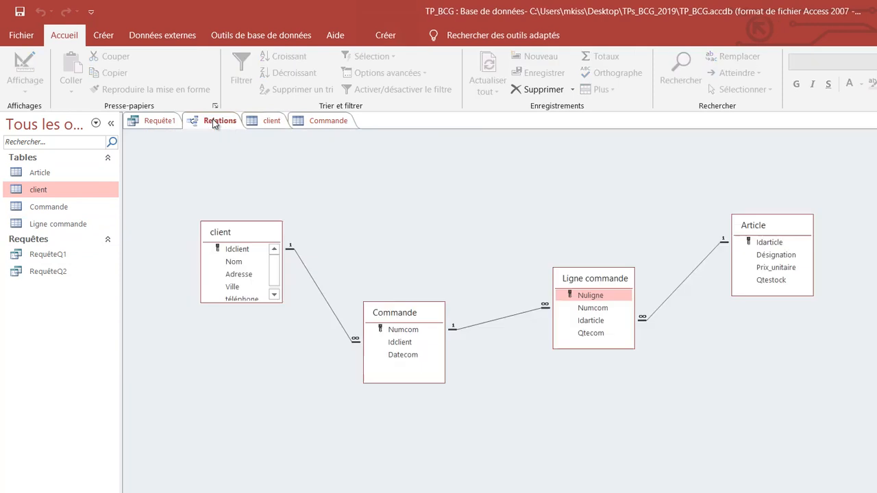
Step: In the Requête1 SQL, add the join condition WHERE client.idclient=commande.idclient below the FROM clause
left_click(171, 122)
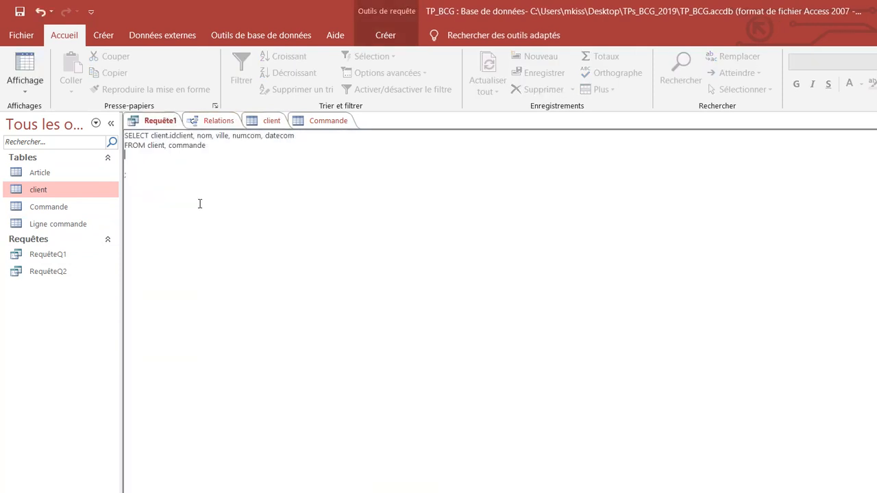
type("WHERE clientt.idclient=commande.idclient")
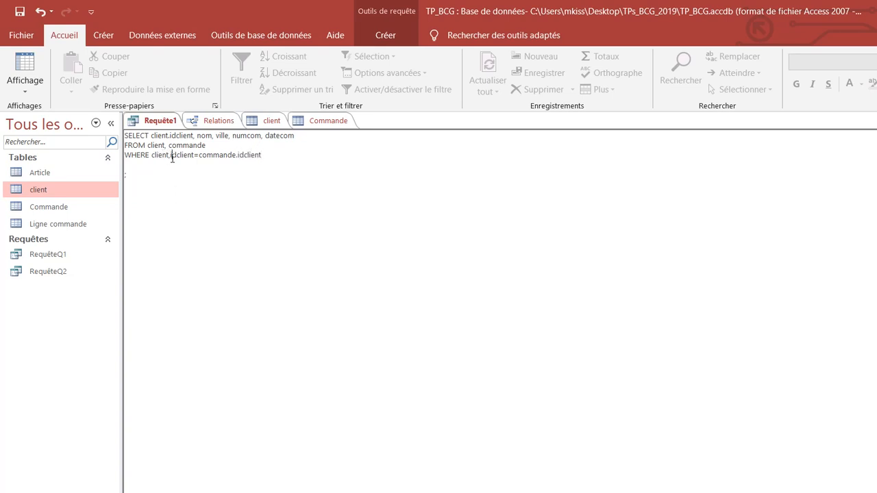
key("BackSpace")
type(".")
Step: Open RequêteQ2 in design view and compare its client–Commande link with the WHERE clause of the Requête1 SQL
left_click_drag(125, 156, 262, 156)
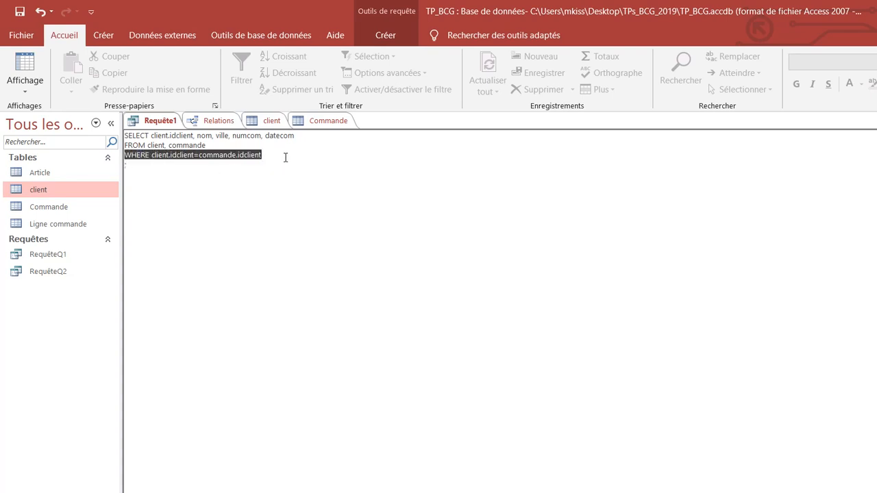
right_click(62, 273)
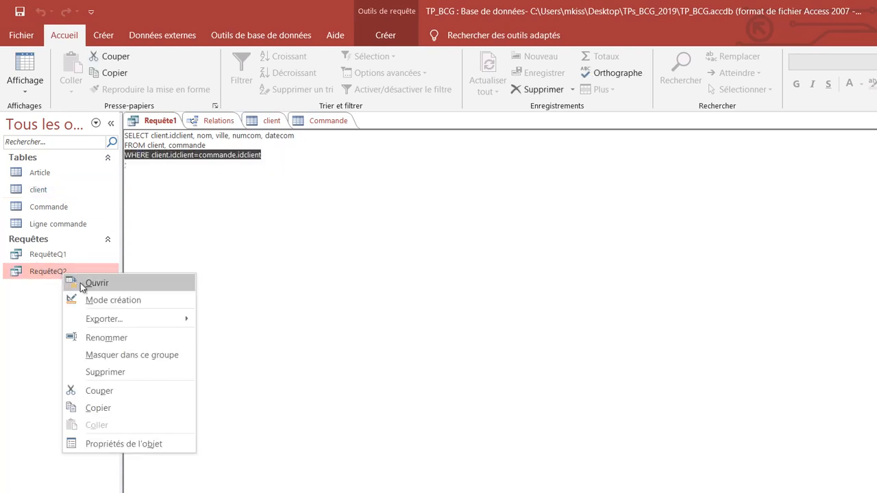
left_click(89, 301)
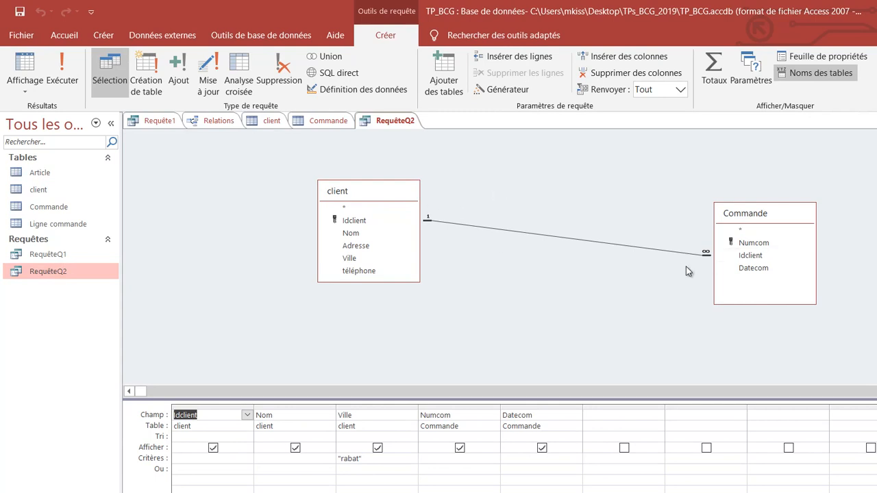
left_click(649, 252)
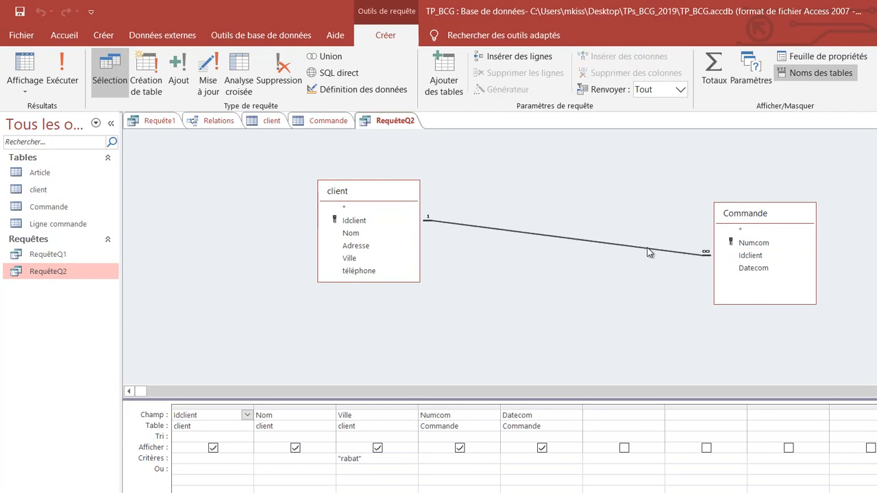
left_click(162, 121)
left_click(195, 189)
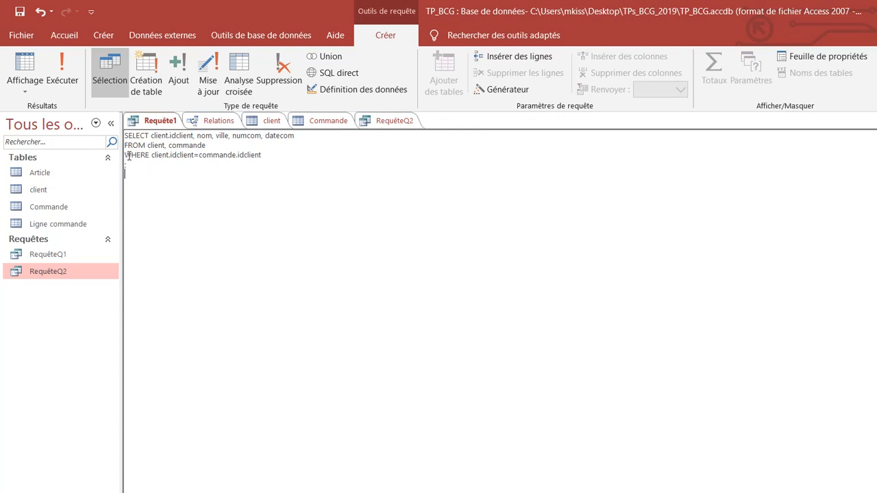
left_click_drag(194, 162, 275, 152)
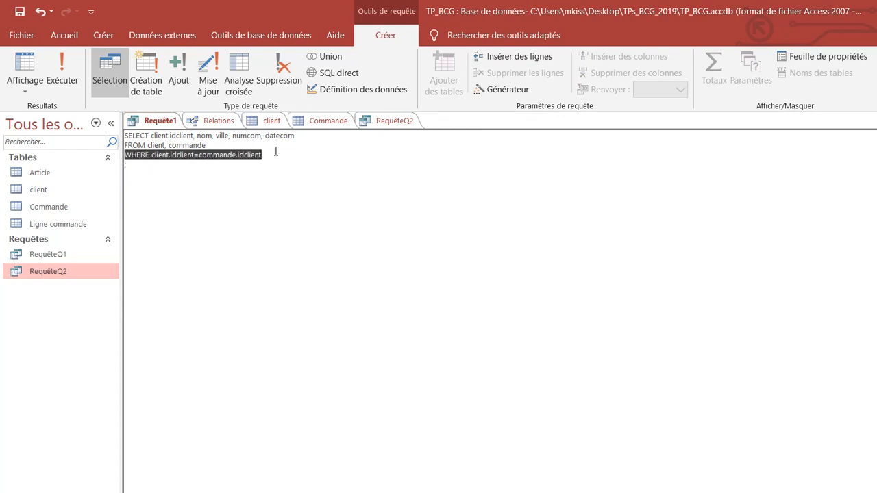
left_click(276, 151)
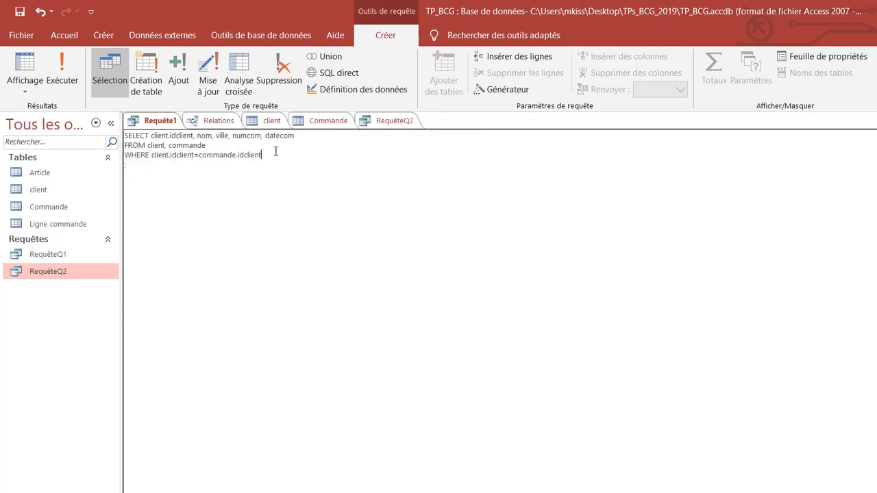
Step: Check the table and field names in the join condition and run Requête1
double_click(182, 155)
double_click(241, 155)
double_click(185, 146)
left_click(61, 72)
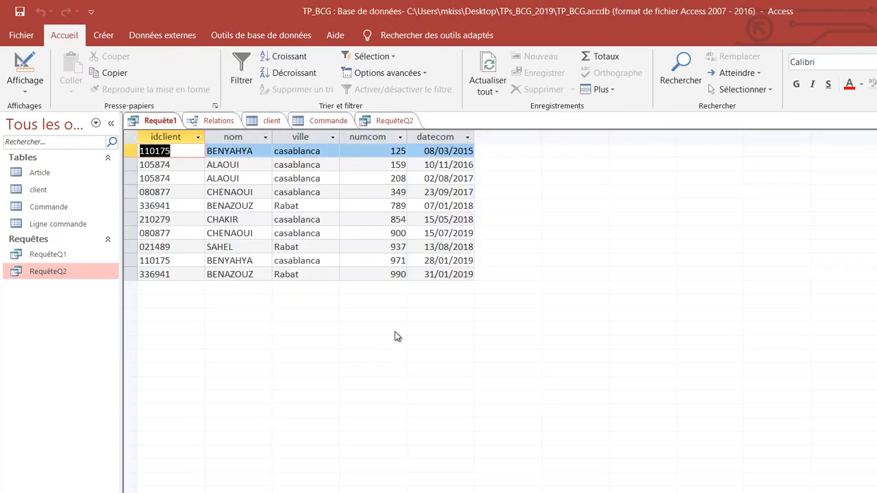
Step: Return to SQL view, add the condition AND ville='rabat' below the WHERE line and run the query
left_click(20, 93)
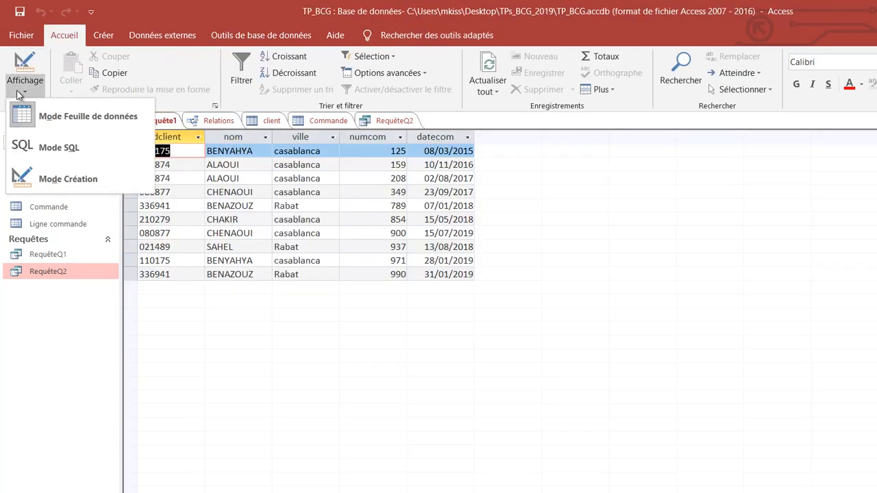
left_click(36, 147)
left_click(276, 153)
key("Return")
type("AND ")
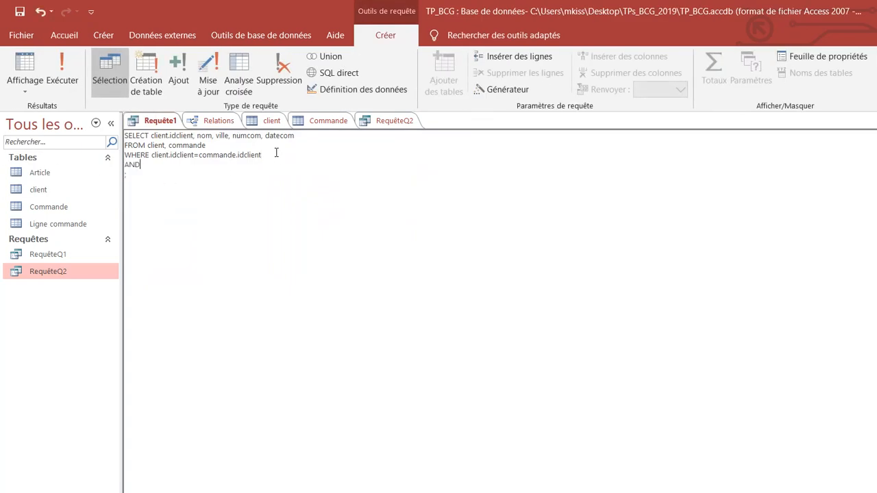
type("ville='rabat'")
left_click(60, 64)
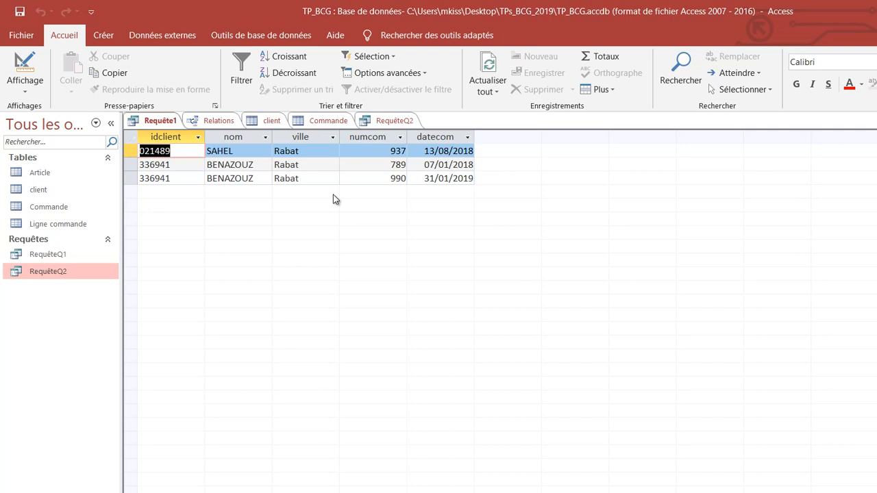
Step: Return to SQL view and review the join condition in the WHERE clause
left_click(25, 91)
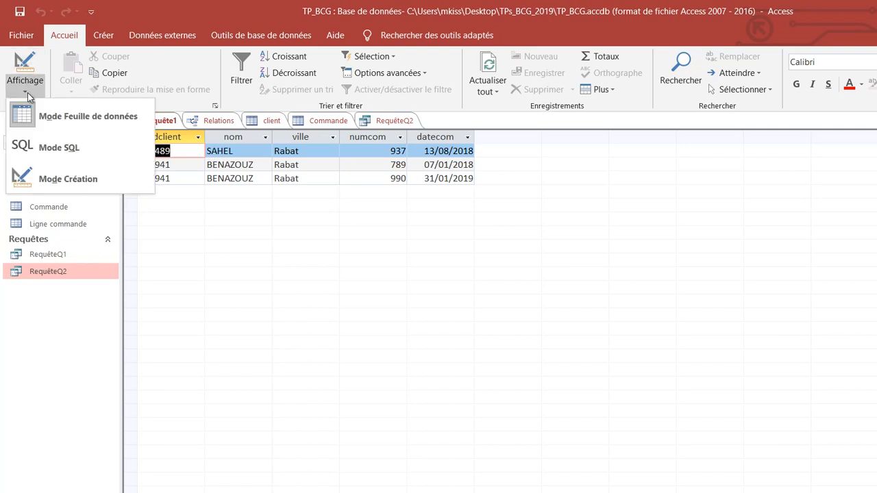
left_click(38, 148)
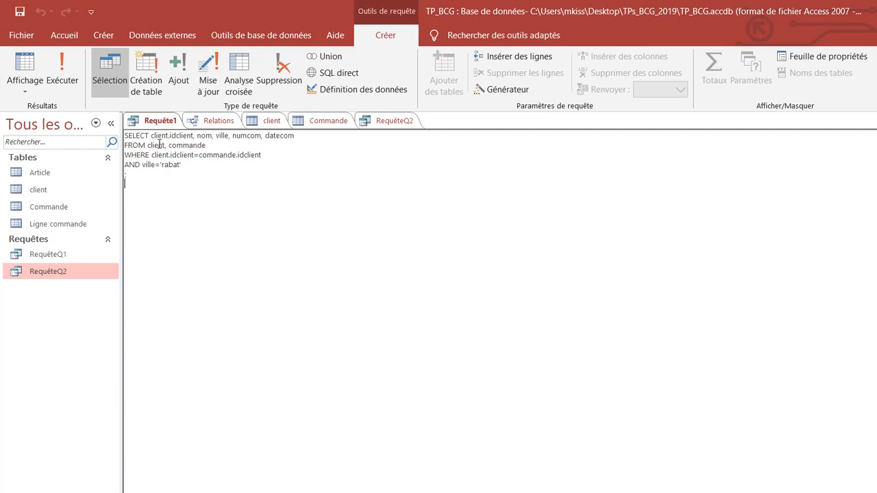
left_click_drag(125, 155, 268, 155)
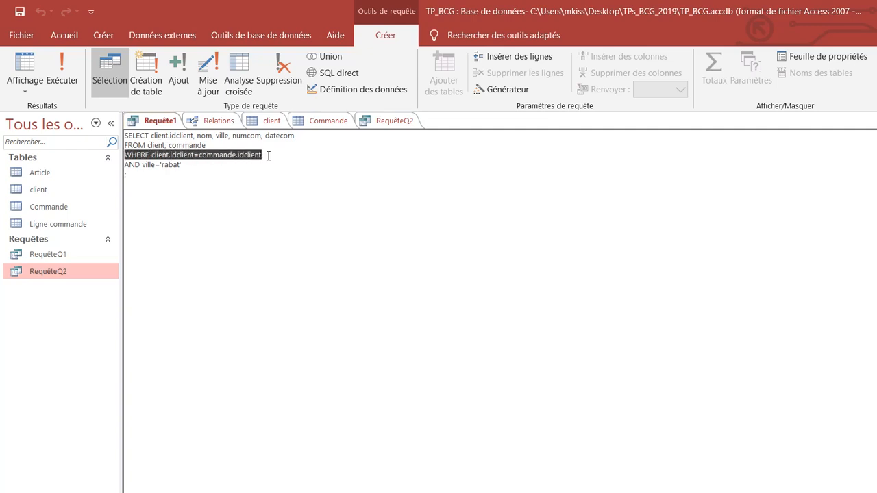
left_click(269, 154)
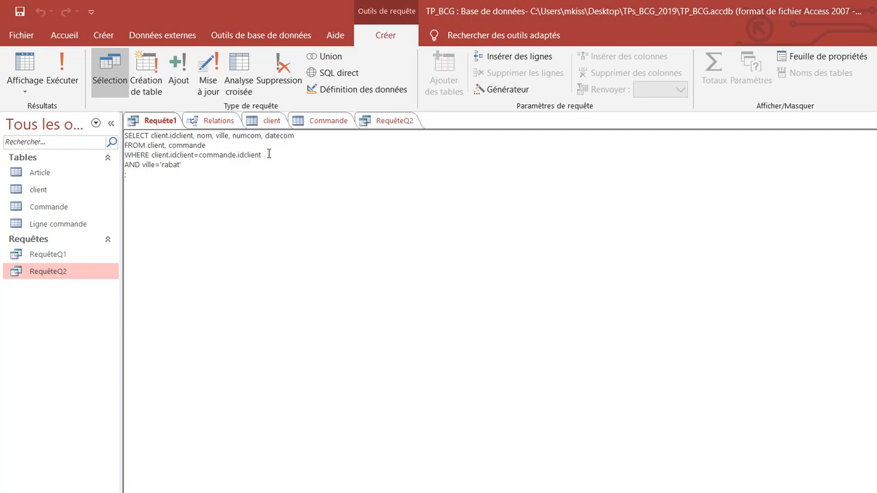
left_click_drag(262, 155, 125, 155)
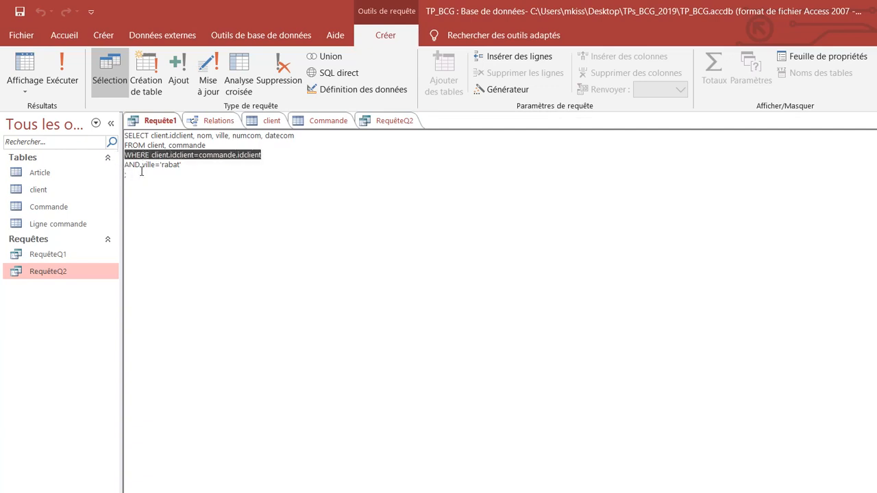
left_click(141, 172)
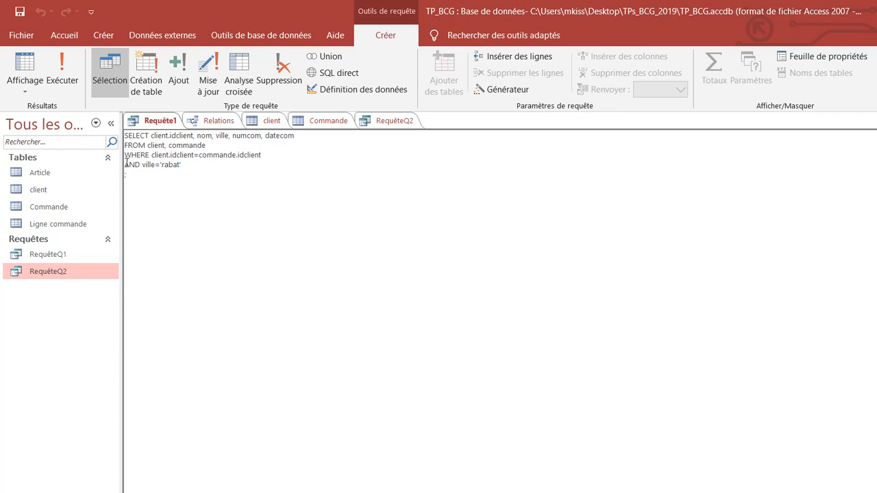
Step: Save the SQL query under the name RequêteQ2_SQL
right_click(163, 127)
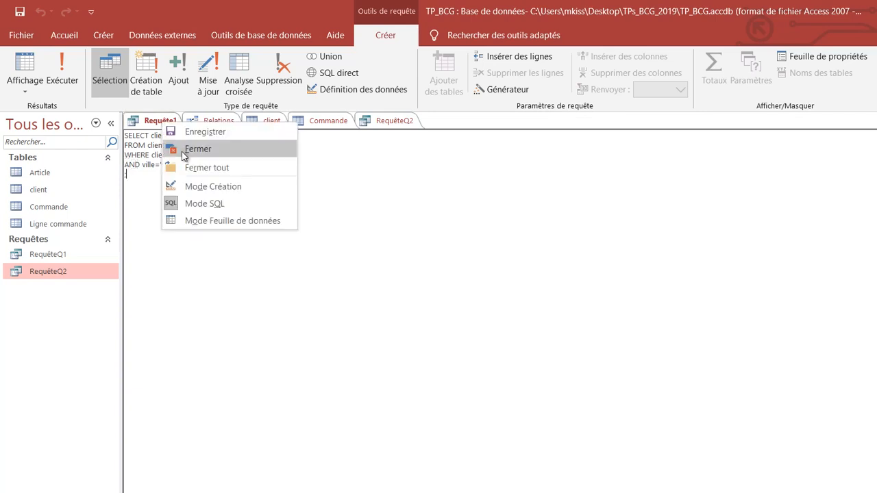
left_click(190, 133)
left_click(547, 209)
type("Q")
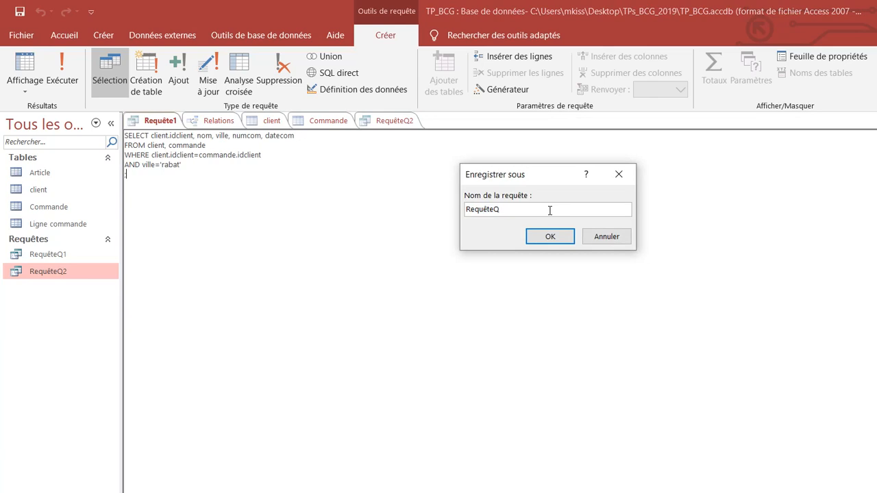
type("2_SQL")
left_click(559, 242)
Step: Close the saved SQL query, RequêteQ2, the Commande and client tables and the Relations window
right_click(192, 122)
left_click(194, 144)
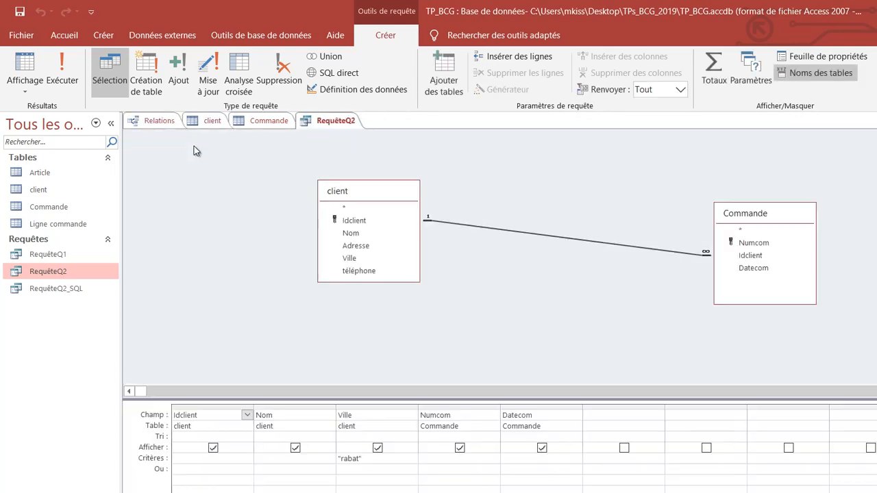
right_click(322, 121)
left_click(327, 142)
right_click(276, 126)
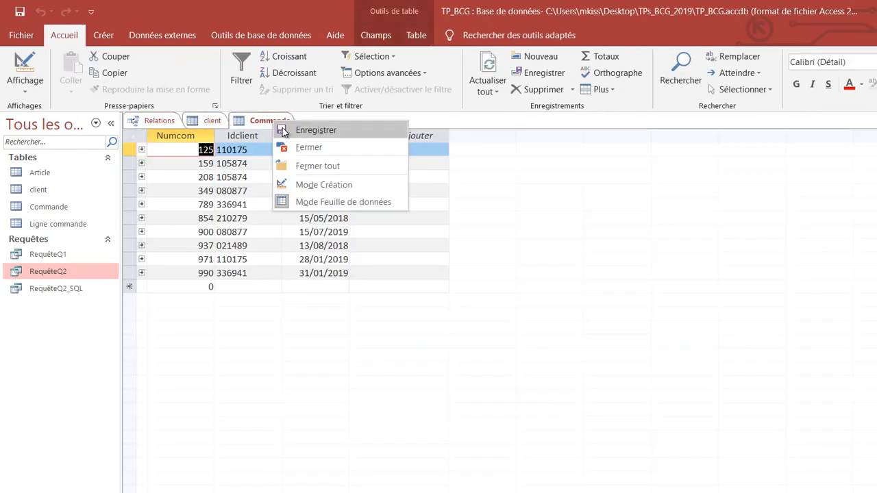
left_click(299, 147)
right_click(213, 122)
left_click(247, 151)
right_click(164, 120)
left_click(200, 151)
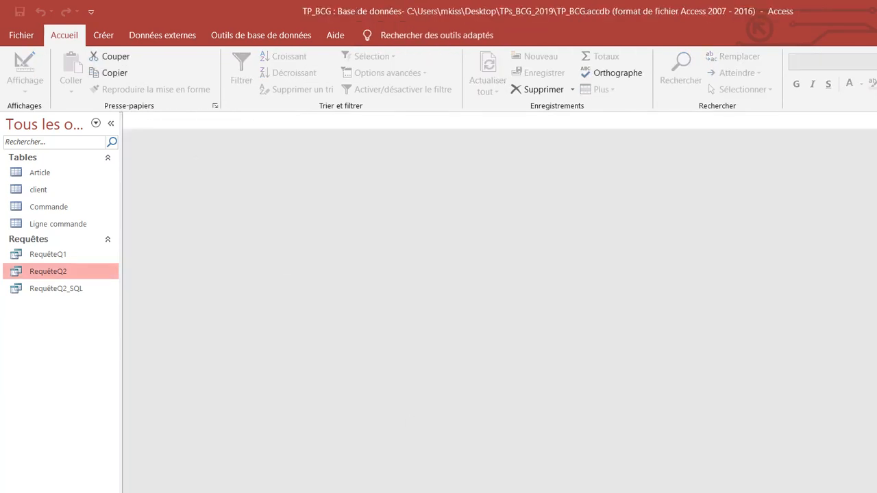